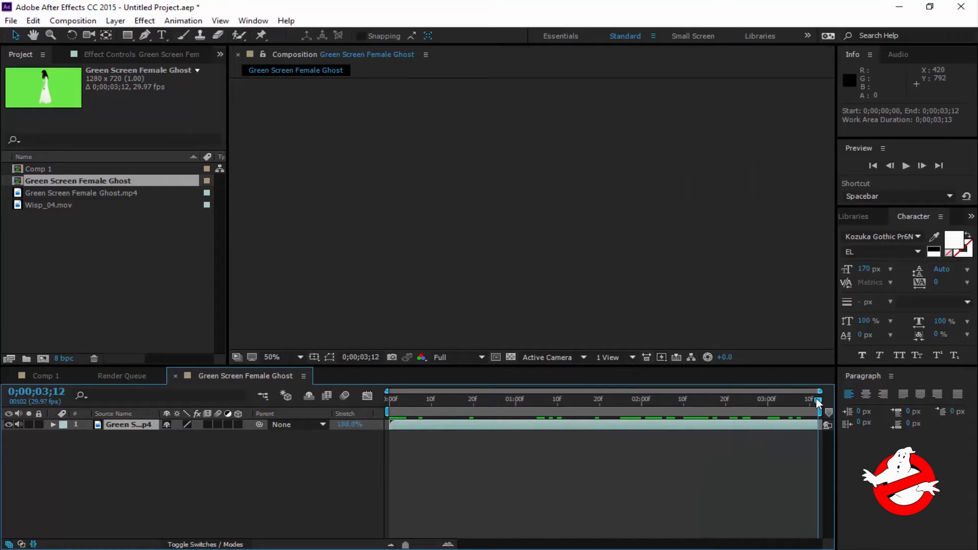
Step: Apply Keylight (1.2) to the ghost footage layer and sample the green background as its Screen Colour
{"action": "left_click_drag", "start_coordinate": [817, 403], "coordinate": [378, 414]}
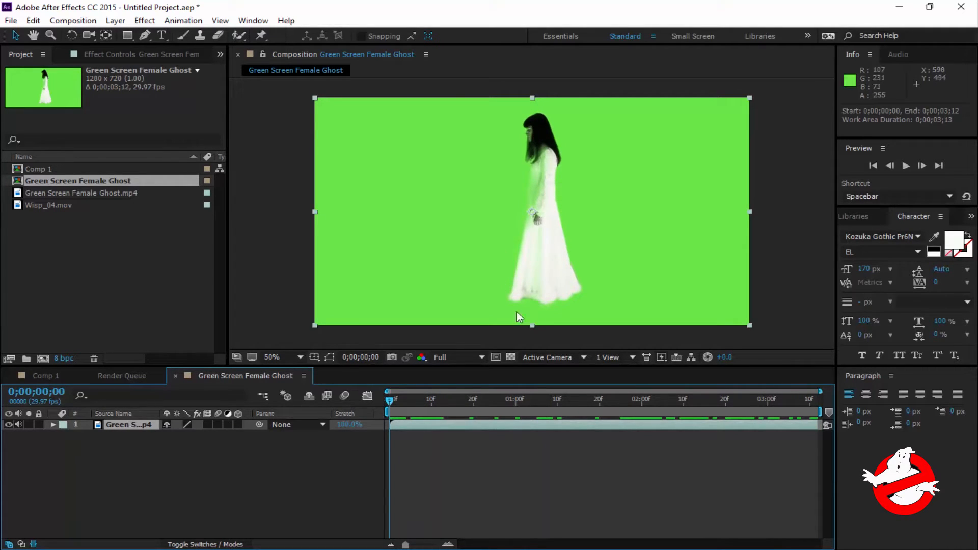
{"action": "left_click", "coordinate": [344, 395]}
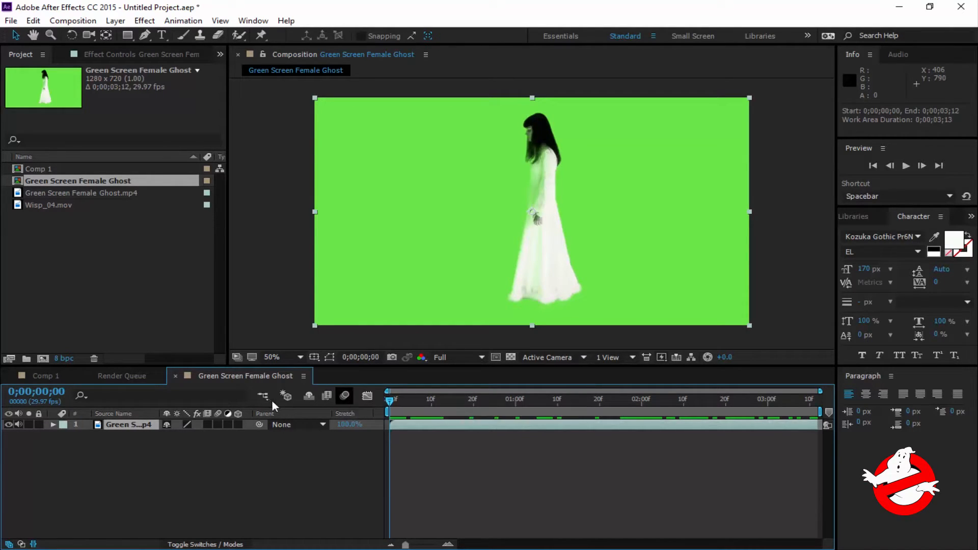
{"action": "right_click", "coordinate": [126, 424]}
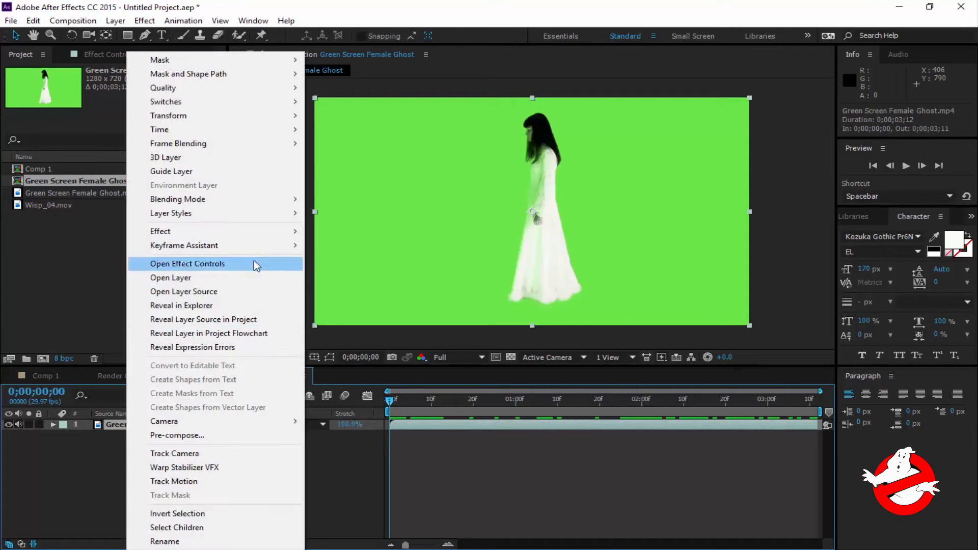
{"action": "mouse_move", "coordinate": [261, 229]}
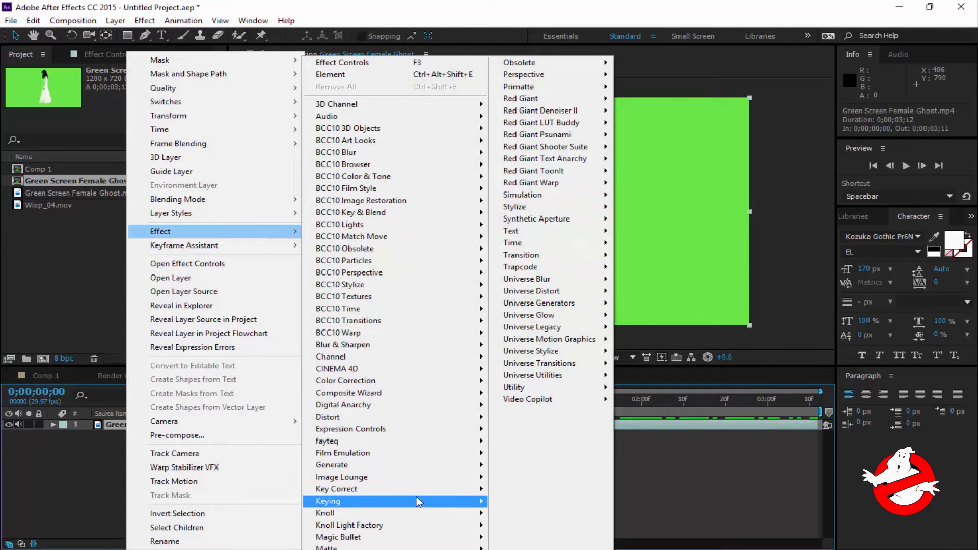
{"action": "mouse_move", "coordinate": [414, 499]}
{"action": "left_click", "coordinate": [538, 486]}
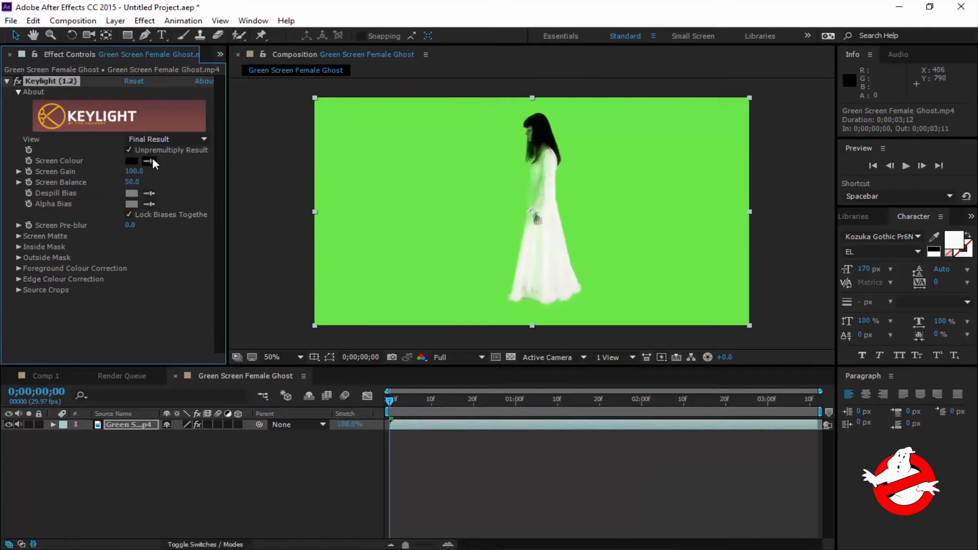
{"action": "left_click", "coordinate": [149, 160]}
{"action": "left_click", "coordinate": [368, 200]}
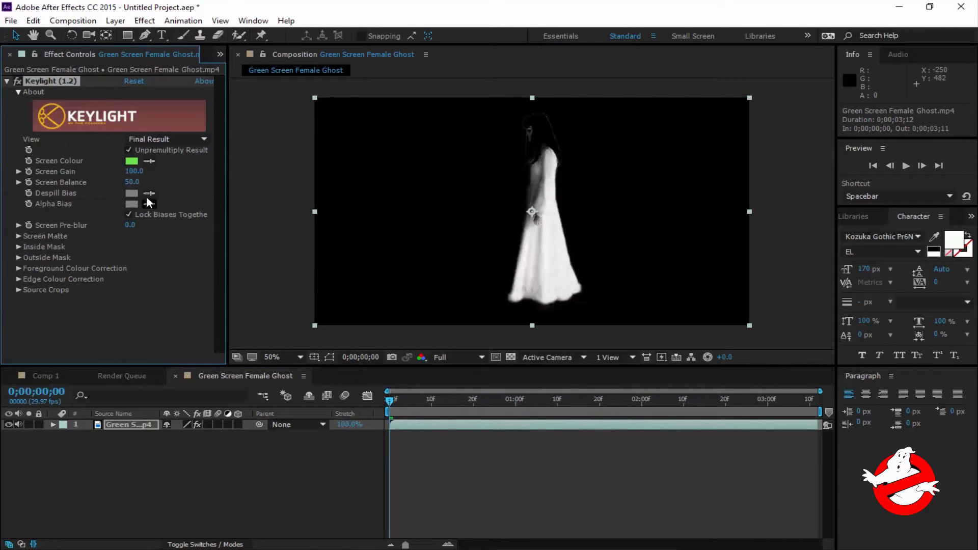
Step: Set Keylight's Clip White to 9.0 using the Screen Matte view, and return the view to Final Result
{"action": "left_click", "coordinate": [173, 138]}
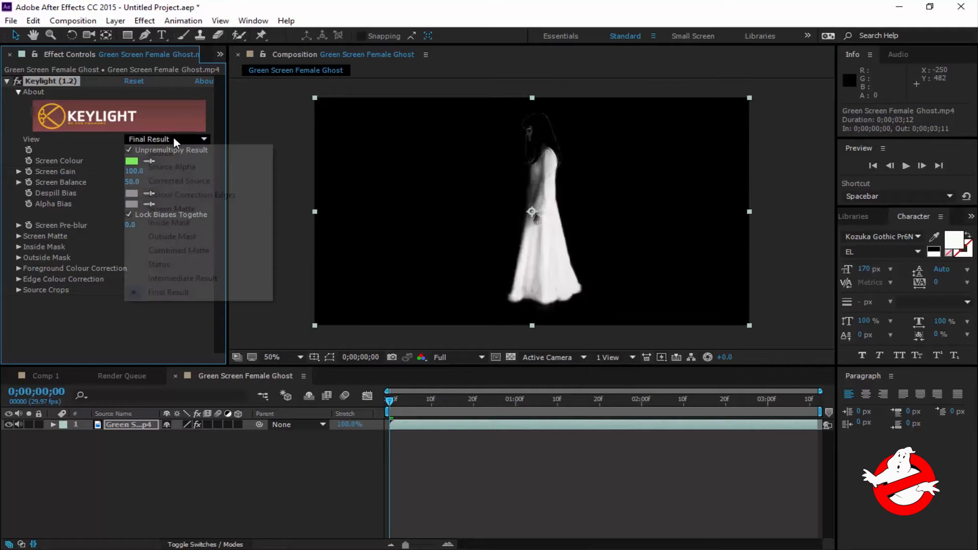
{"action": "left_click", "coordinate": [165, 210]}
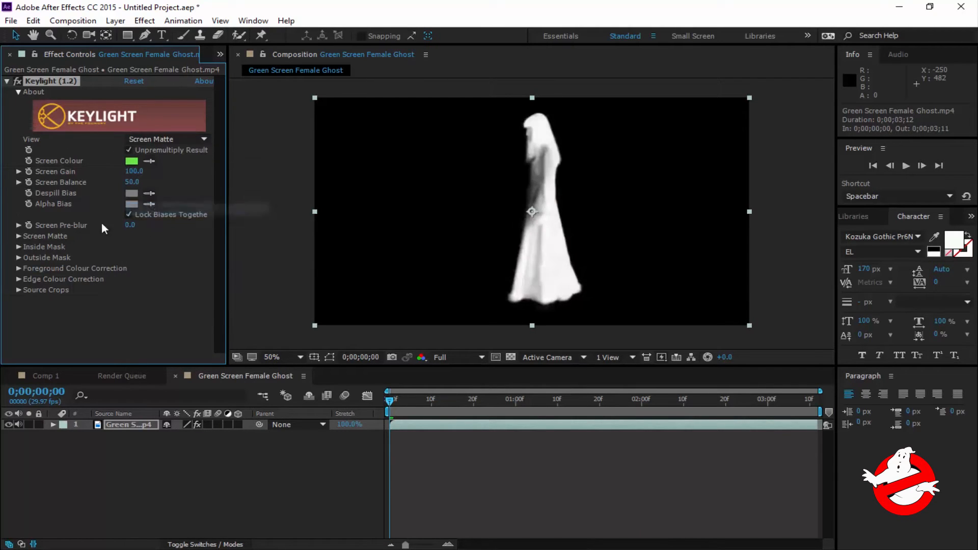
{"action": "left_click", "coordinate": [18, 226]}
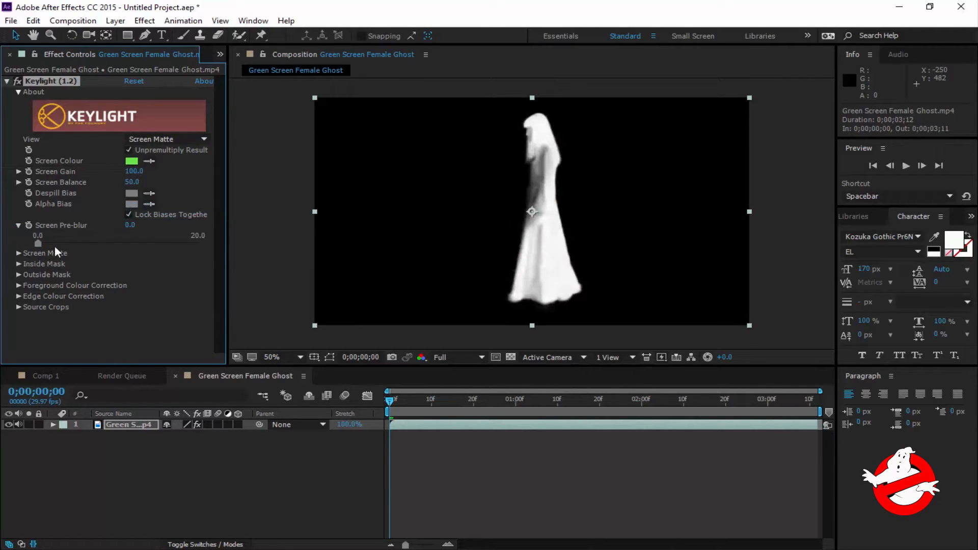
{"action": "left_click", "coordinate": [18, 253]}
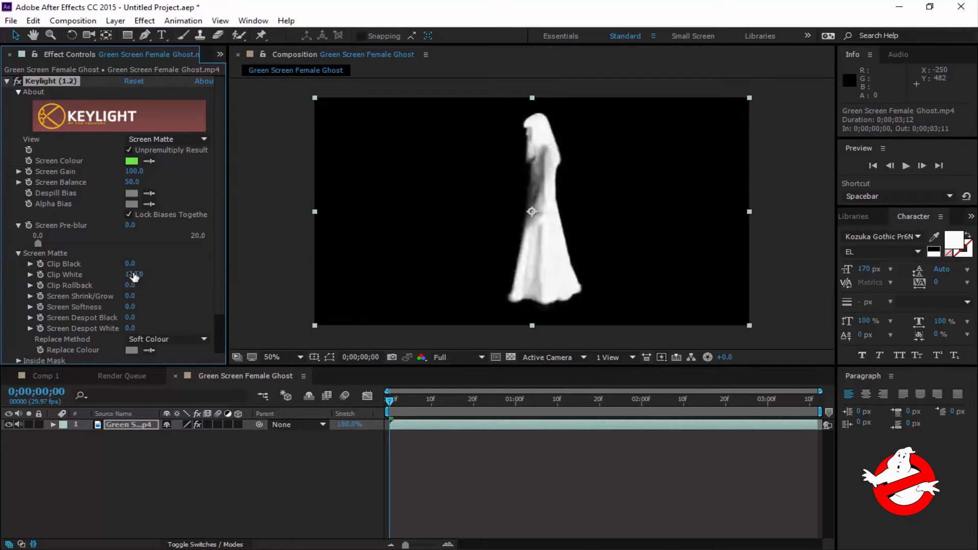
{"action": "mouse_move", "coordinate": [134, 274]}
{"action": "left_mouse_down"}
{"action": "mouse_move", "coordinate": [82, 282]}
{"action": "mouse_move", "coordinate": [130, 277]}
{"action": "left_mouse_up"}
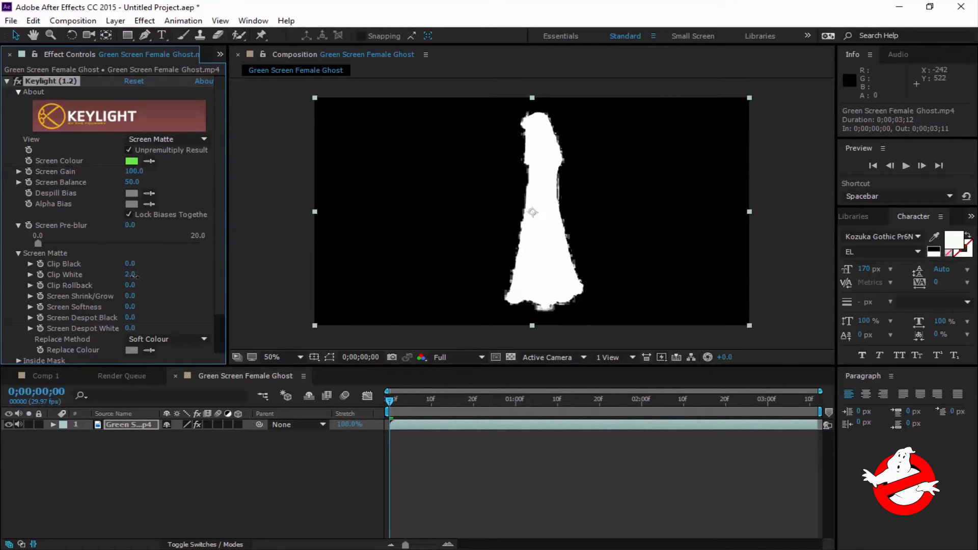
{"action": "left_click_drag", "start_coordinate": [135, 276], "coordinate": [138, 274]}
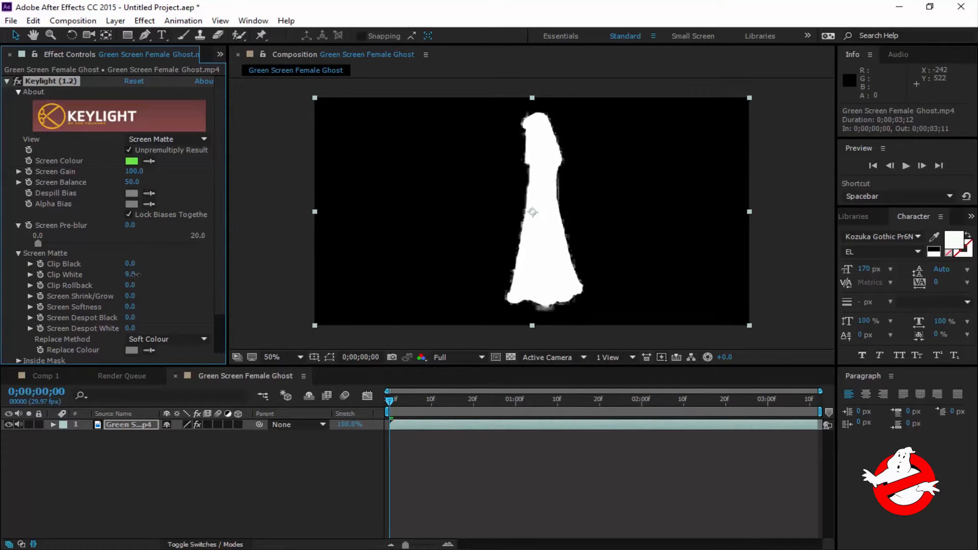
{"action": "left_click", "coordinate": [175, 138]}
{"action": "left_click", "coordinate": [173, 292]}
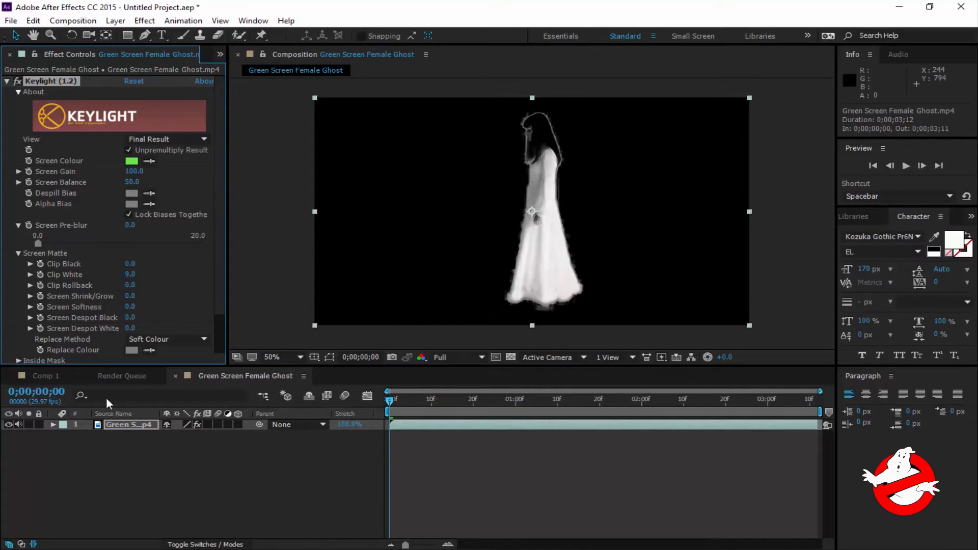
Step: Set the ghost layer's blending mode to Screen and preview the keyed footage up to 0;00;01;12
{"action": "left_click", "coordinate": [219, 54]}
{"action": "left_click", "coordinate": [236, 71]}
{"action": "left_click", "coordinate": [41, 204]}
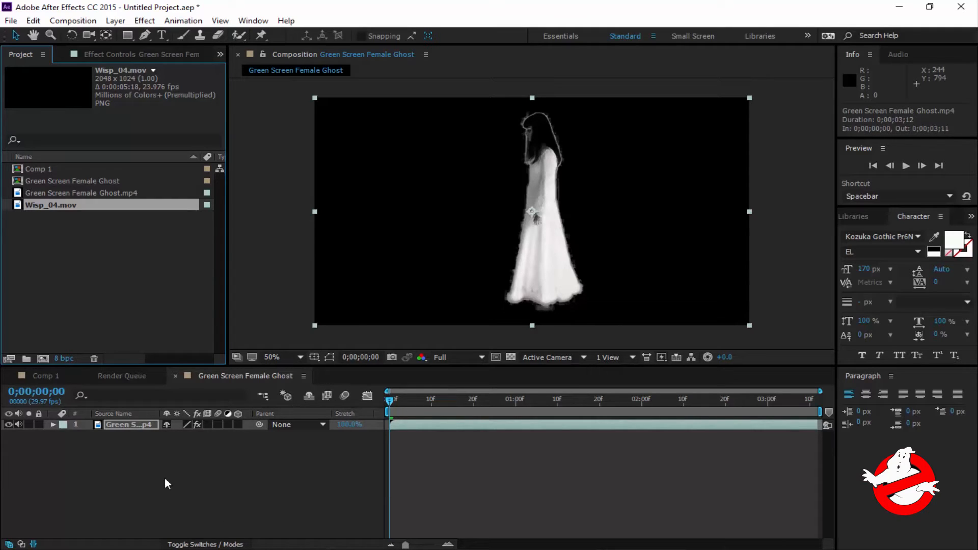
{"action": "left_click", "coordinate": [178, 544]}
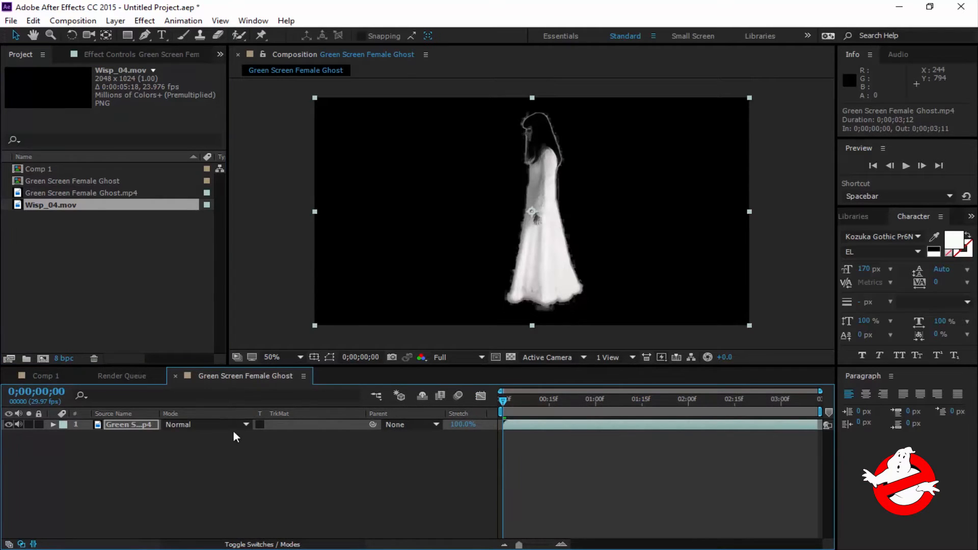
{"action": "left_click", "coordinate": [233, 424]}
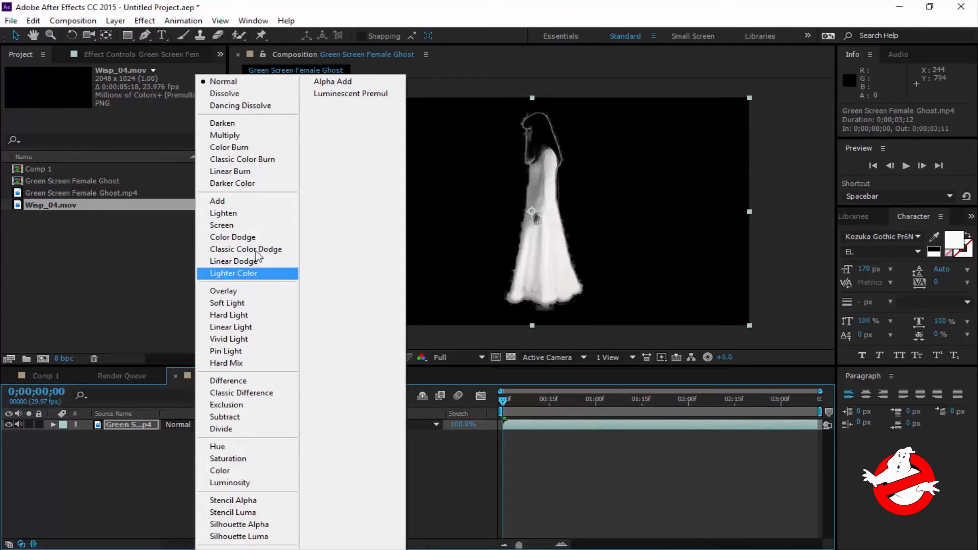
{"action": "left_click", "coordinate": [256, 223]}
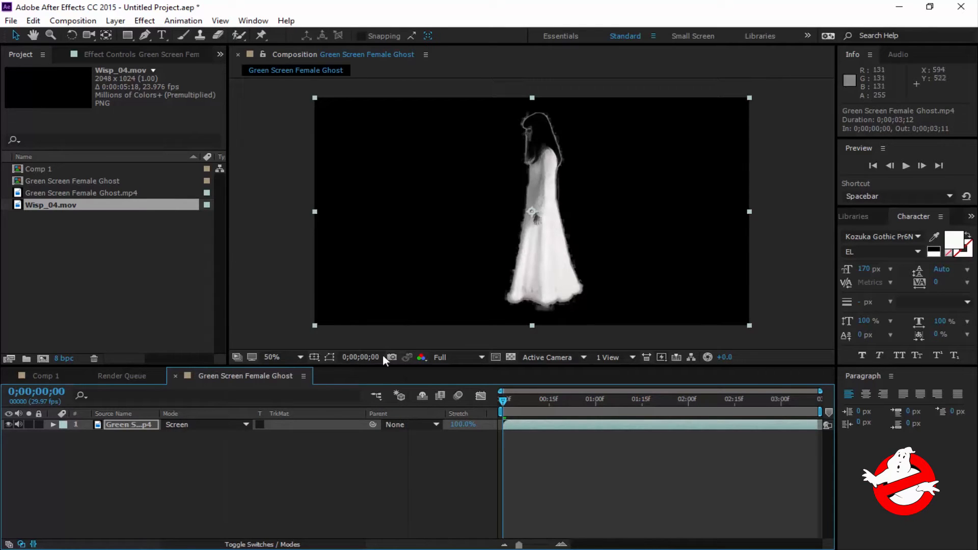
{"action": "left_click_drag", "start_coordinate": [503, 404], "coordinate": [632, 402]}
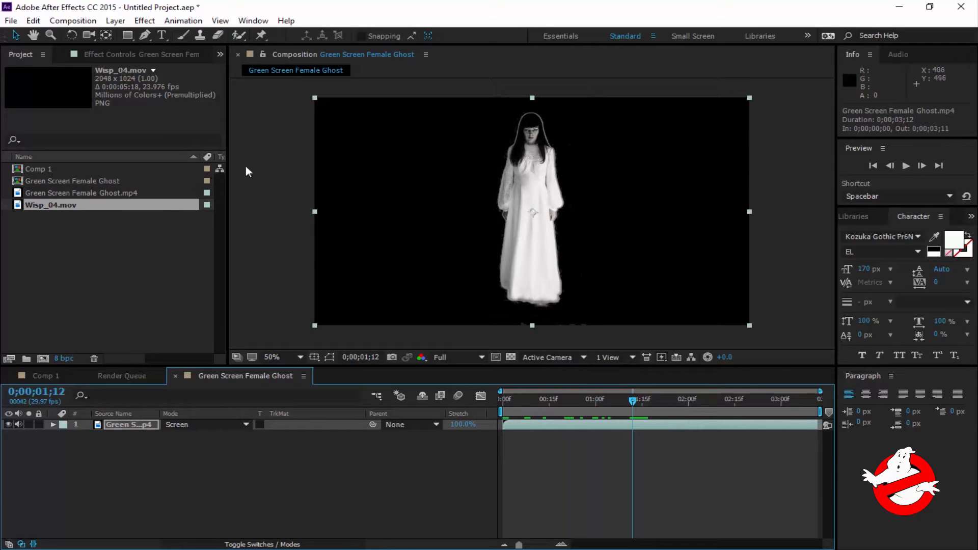
Step: Import Biblioteca-Trinity-College-Dublino.jpg from the Desktop and place it beneath the ghost layer in the composition
{"action": "left_click", "coordinate": [11, 20]}
{"action": "mouse_move", "coordinate": [125, 198]}
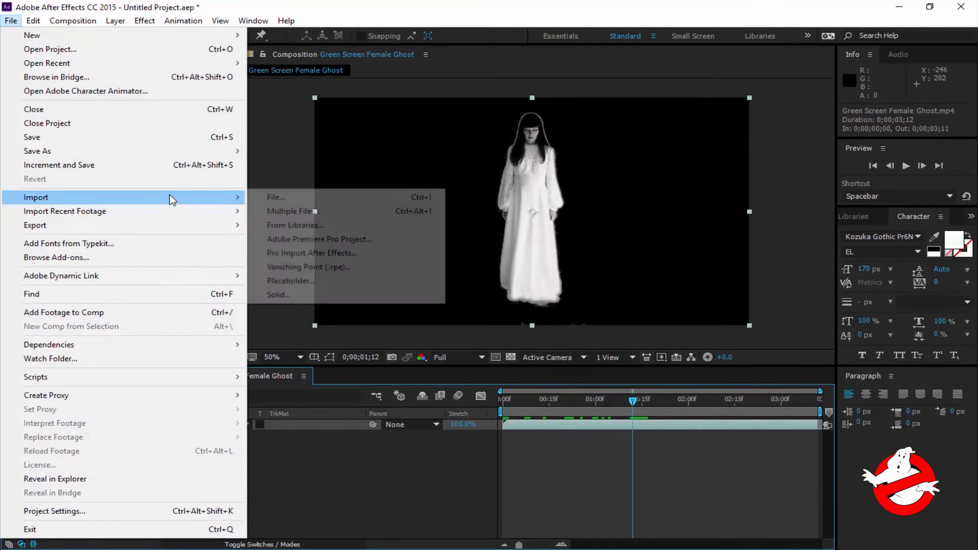
{"action": "left_click", "coordinate": [252, 199]}
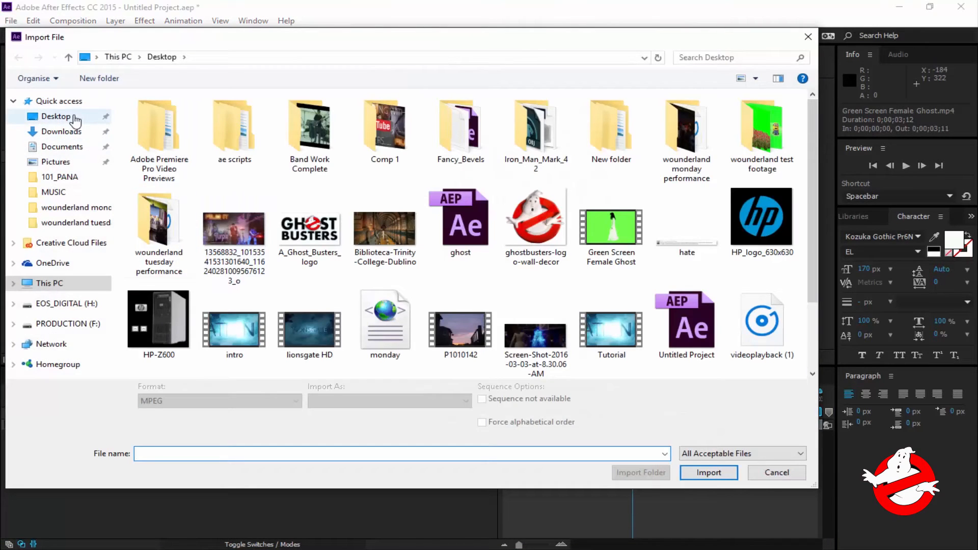
{"action": "double_click", "coordinate": [411, 221]}
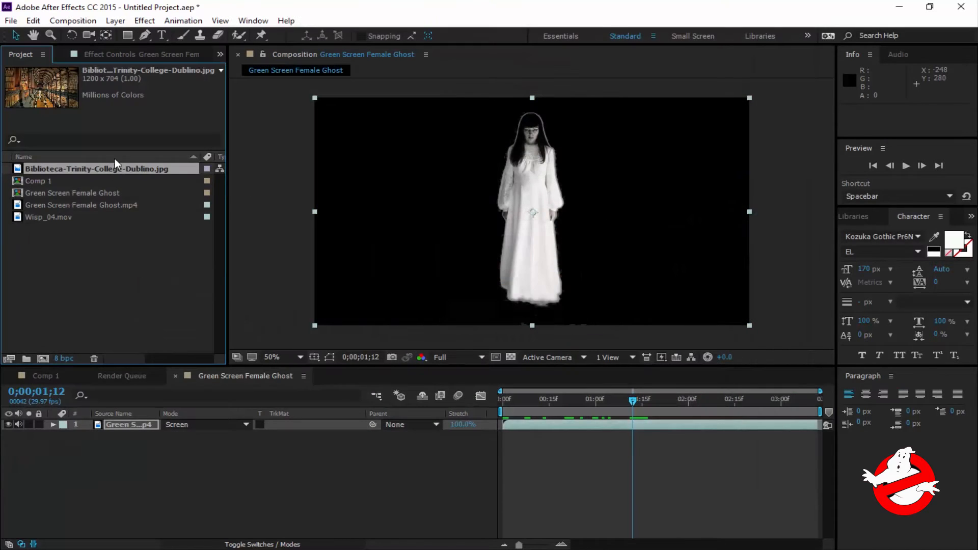
{"action": "left_click_drag", "start_coordinate": [102, 169], "coordinate": [127, 459]}
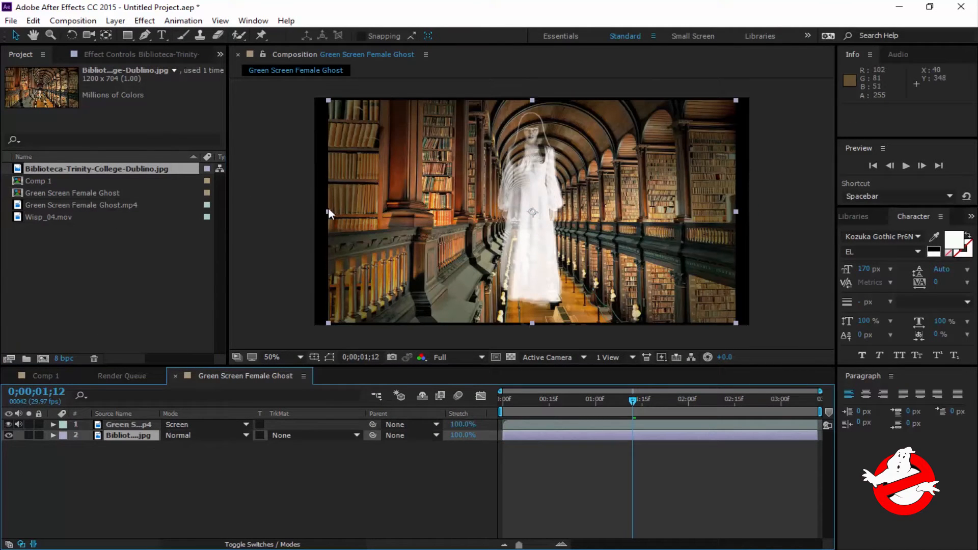
Step: Stretch the library image to 108% width so it spans the frame, and hide its layer while keeping the ghost visible
{"action": "left_click_drag", "start_coordinate": [326, 208], "coordinate": [311, 212]}
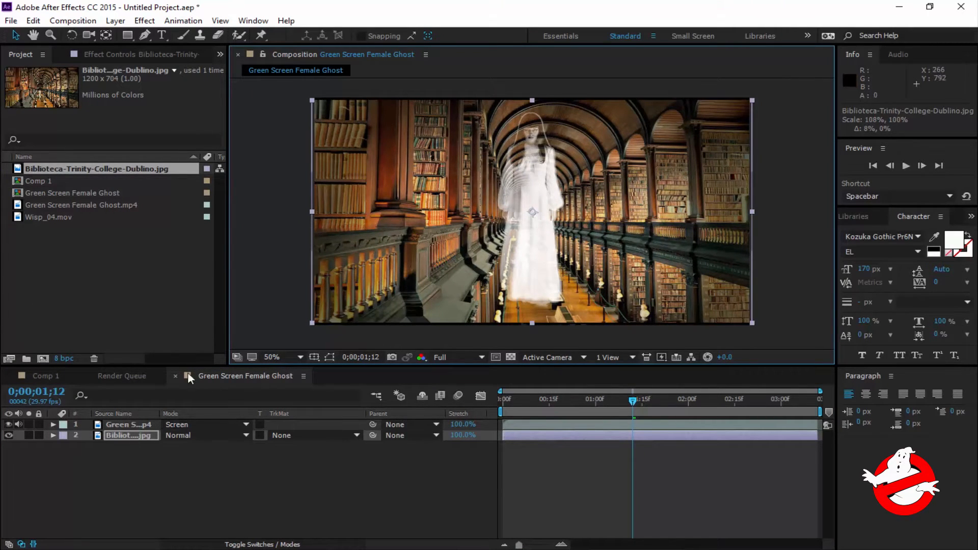
{"action": "left_click", "coordinate": [8, 425]}
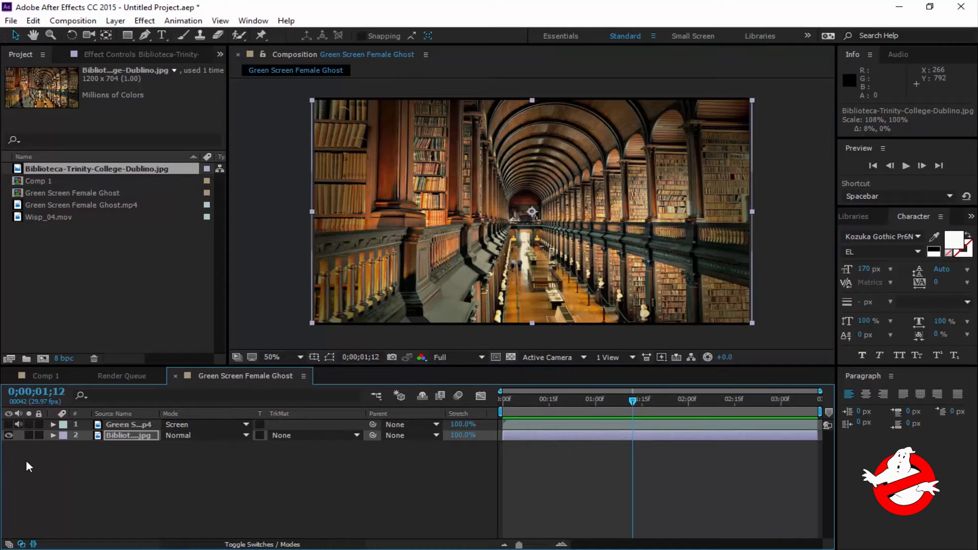
{"action": "left_click", "coordinate": [9, 426]}
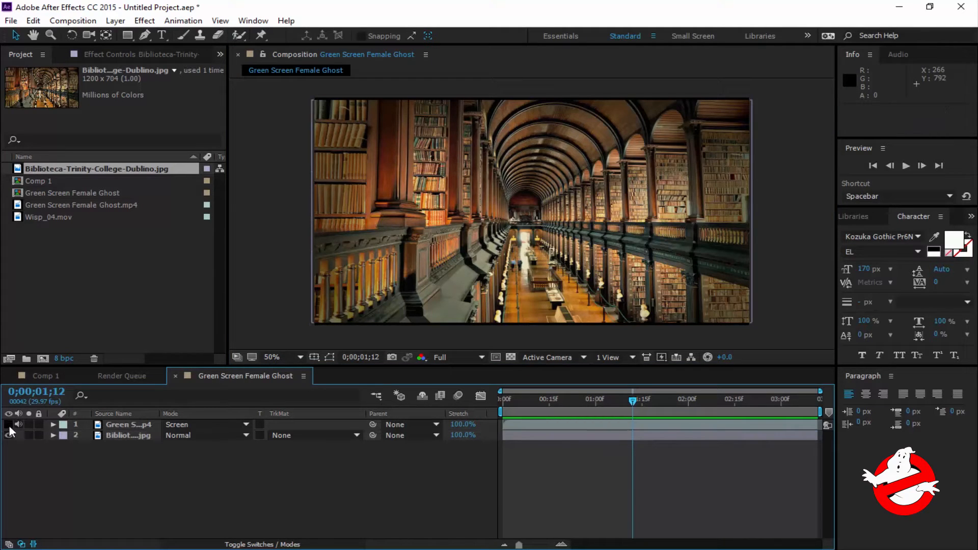
{"action": "left_click", "coordinate": [9, 435]}
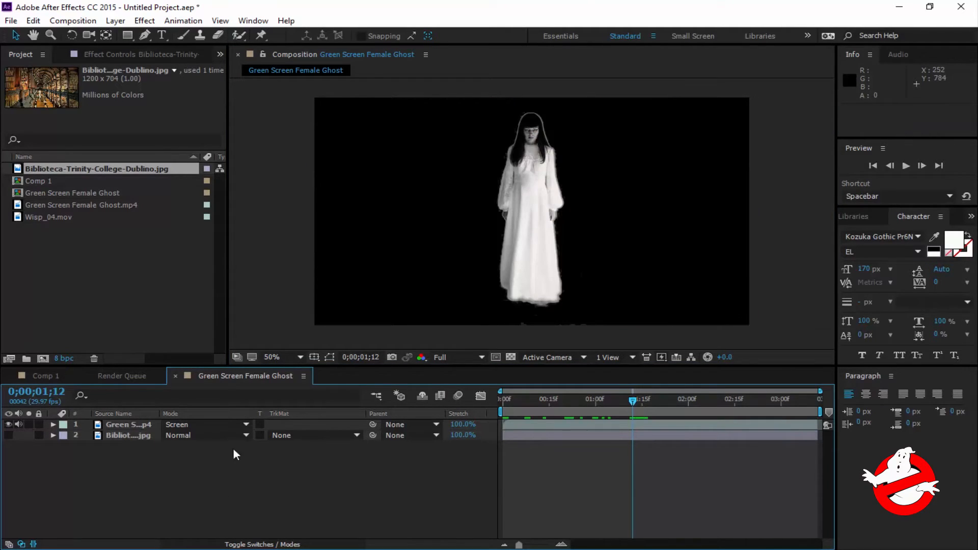
Step: Apply the Video Copilot VC Color Vibrance effect to the ghost footage layer
{"action": "left_click", "coordinate": [117, 425]}
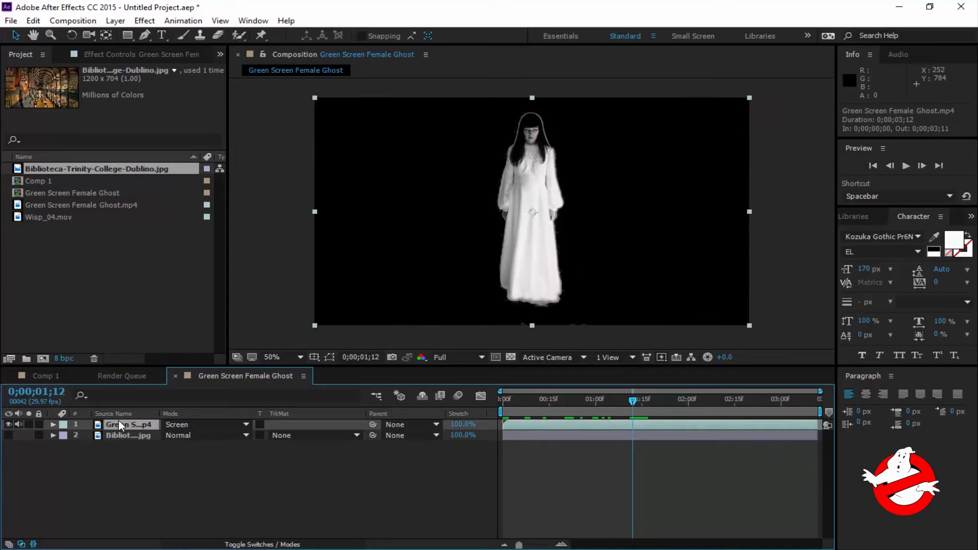
{"action": "right_click", "coordinate": [121, 424]}
{"action": "mouse_move", "coordinate": [261, 230]}
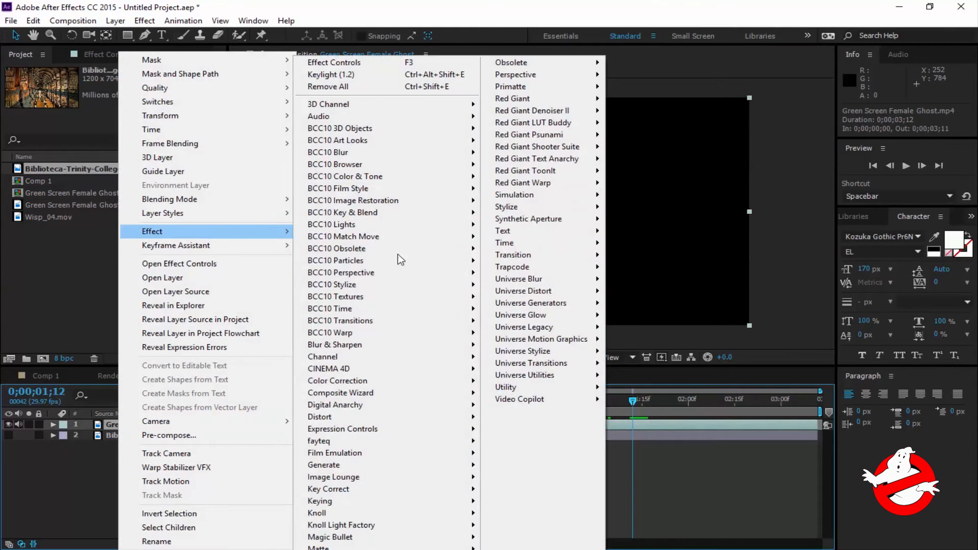
{"action": "mouse_move", "coordinate": [548, 401]}
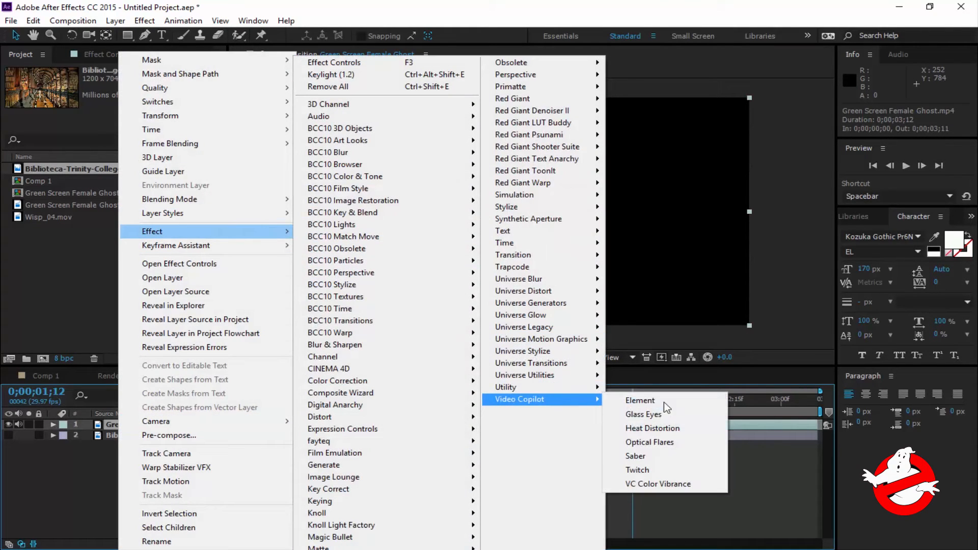
{"action": "left_click", "coordinate": [654, 484]}
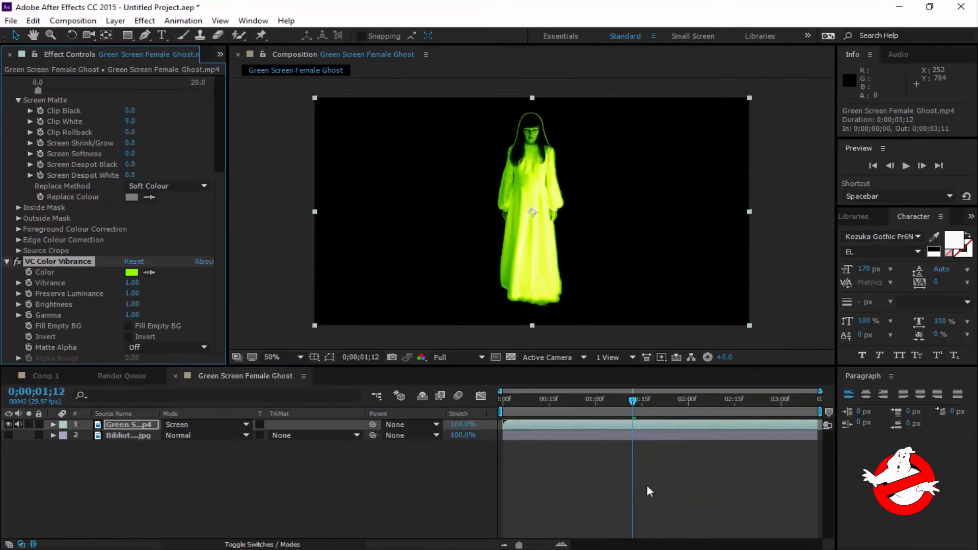
Step: Set the VC Color Vibrance color to a fully saturated blue and its Vibrance to 2.00
{"action": "left_click", "coordinate": [128, 273]}
{"action": "left_click", "coordinate": [551, 337]}
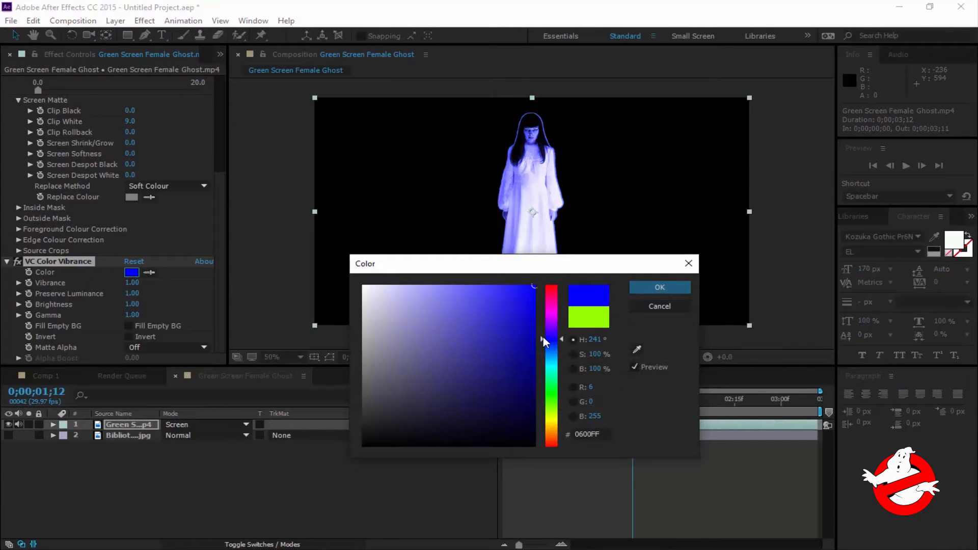
{"action": "left_click", "coordinate": [533, 286]}
{"action": "left_click", "coordinate": [659, 288]}
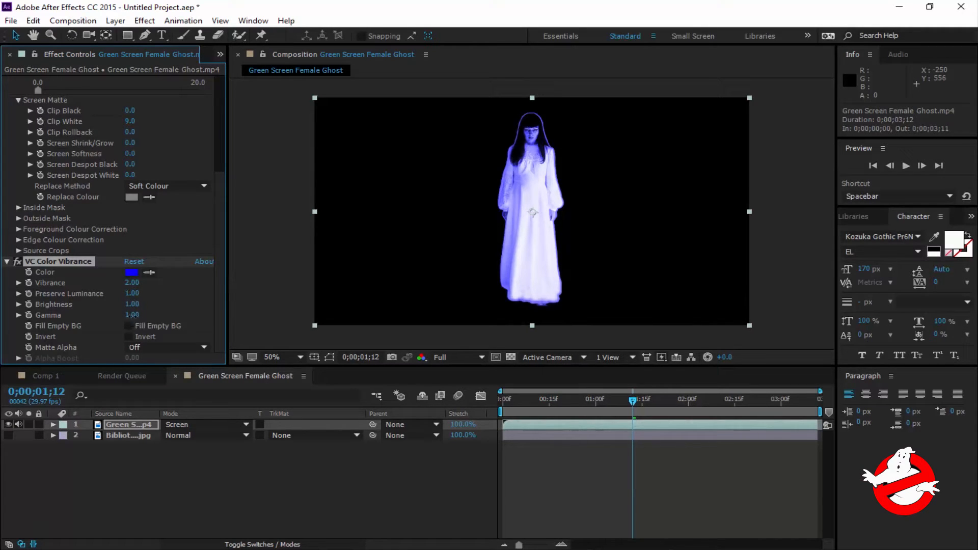
Step: Set VC Color Vibrance's Gamma to 0.13 and Brightness to 0.85, checking the ghost up to 0;00;01;19
{"action": "left_click_drag", "start_coordinate": [132, 314], "coordinate": [76, 326]}
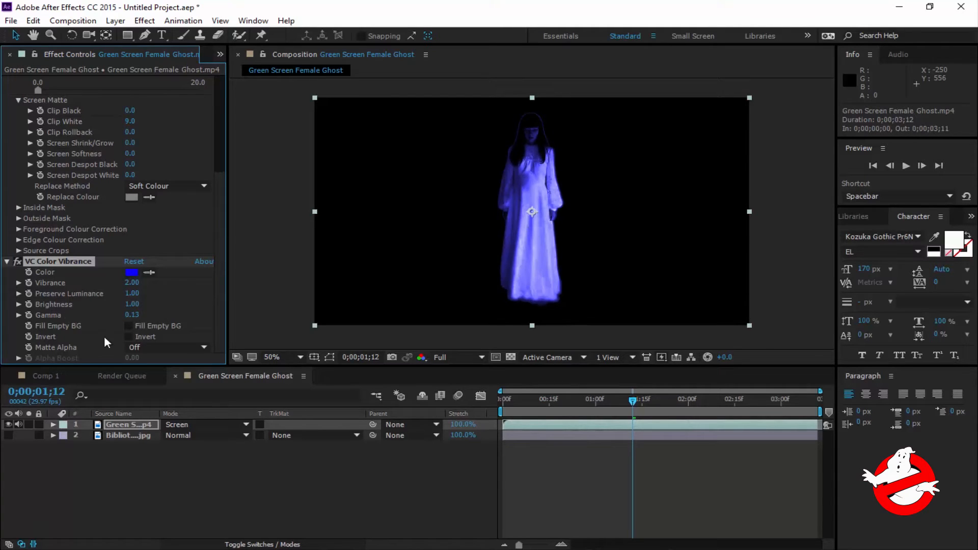
{"action": "left_click_drag", "start_coordinate": [132, 303], "coordinate": [109, 299]}
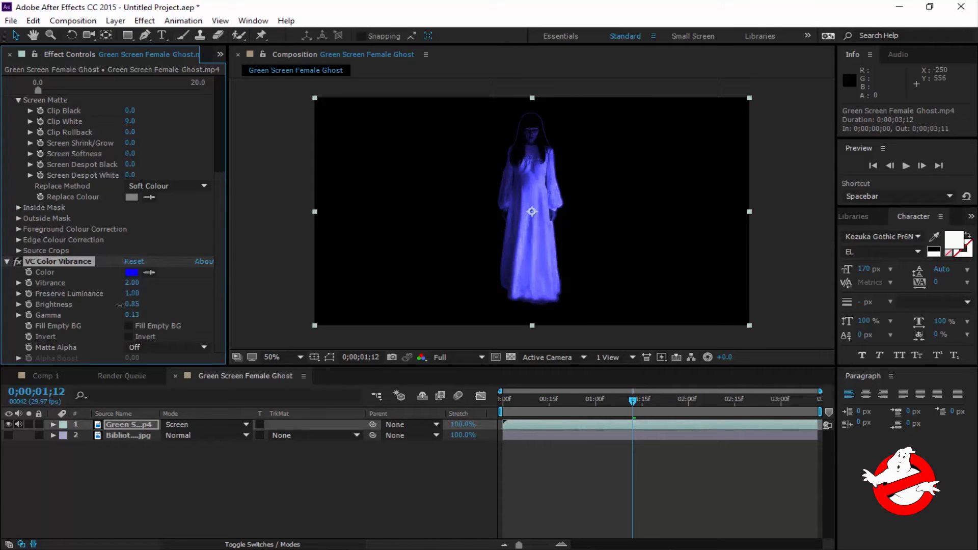
{"action": "left_click_drag", "start_coordinate": [627, 398], "coordinate": [652, 387]}
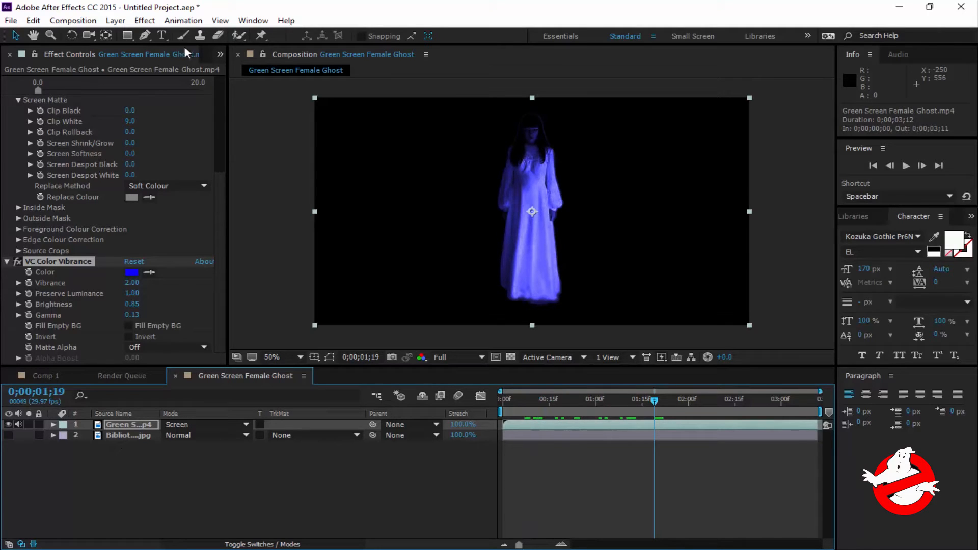
Step: Add Wisp_04.mov to the composition above the ghost footage and place its smoke over the ghost at about 504, 136
{"action": "left_click", "coordinate": [220, 54]}
{"action": "left_click", "coordinate": [229, 67]}
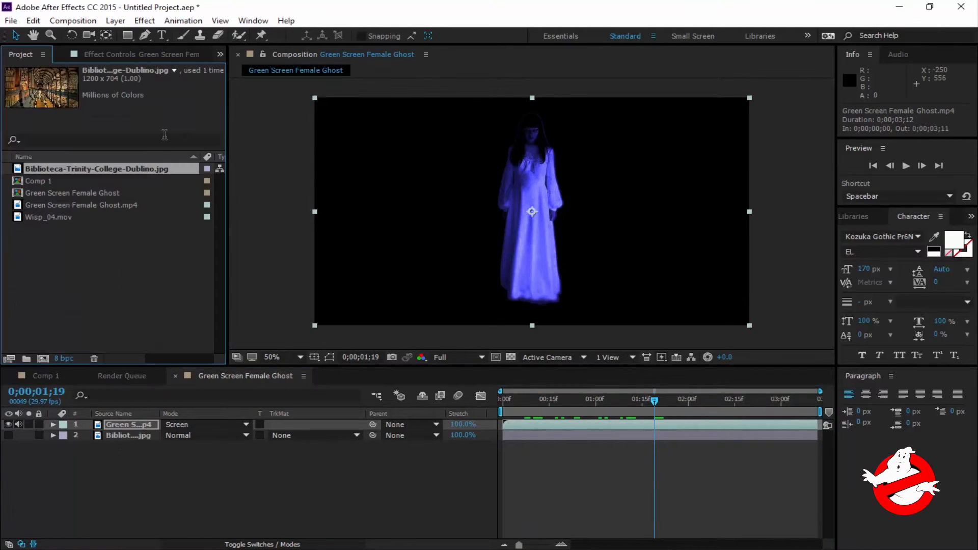
{"action": "left_click", "coordinate": [48, 214]}
{"action": "left_click_drag", "start_coordinate": [47, 213], "coordinate": [533, 206]}
{"action": "left_click_drag", "start_coordinate": [560, 289], "coordinate": [520, 258]}
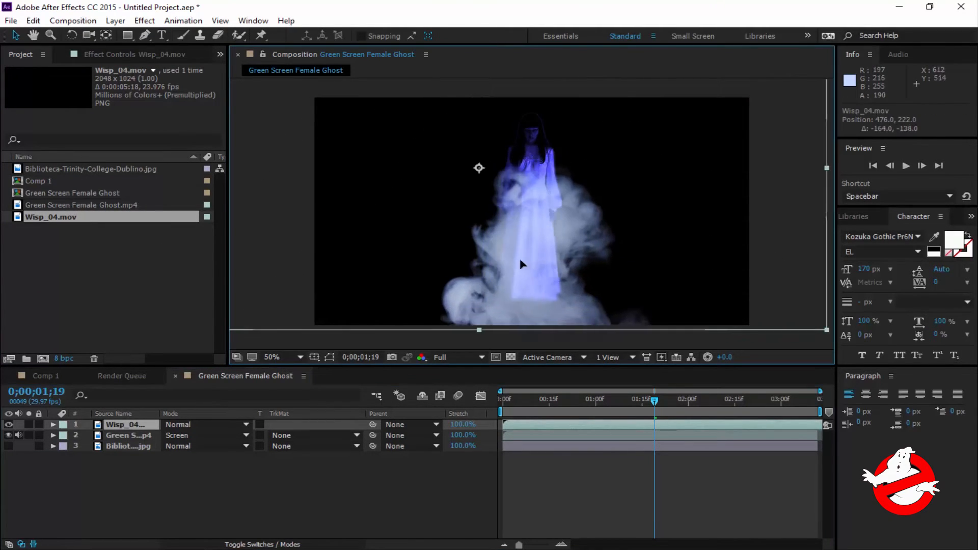
{"action": "left_click_drag", "start_coordinate": [542, 295], "coordinate": [547, 259]}
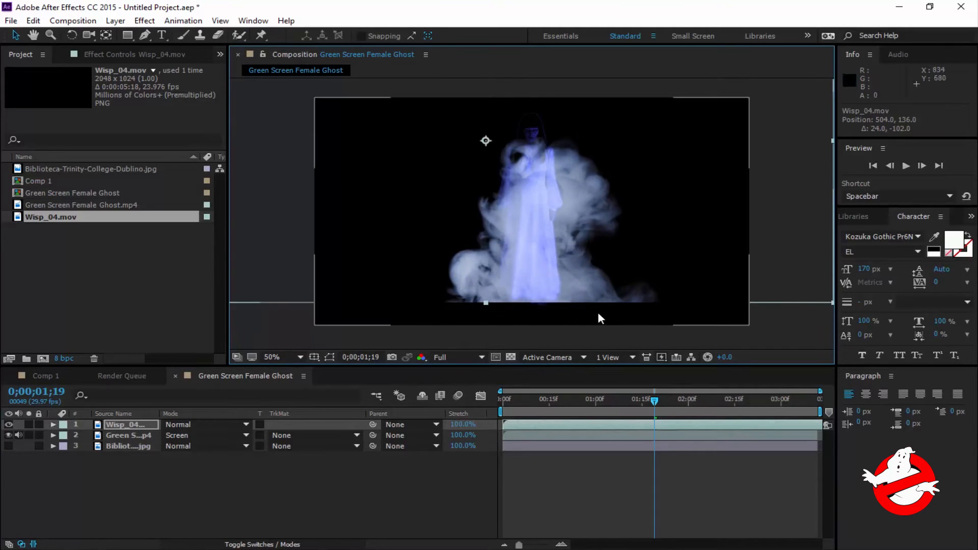
Step: Scale the wisp layer to about 39.2% width and 64% height and place it over the ghost's lower dress
{"action": "key", "text": "s"}
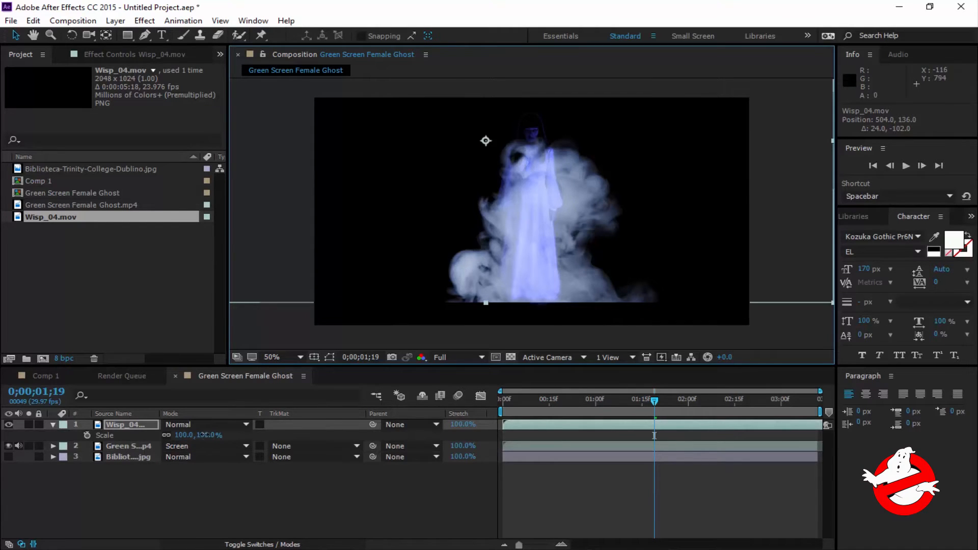
{"action": "left_click_drag", "start_coordinate": [203, 434], "coordinate": [184, 435]}
{"action": "left_click_drag", "start_coordinate": [519, 188], "coordinate": [523, 239]}
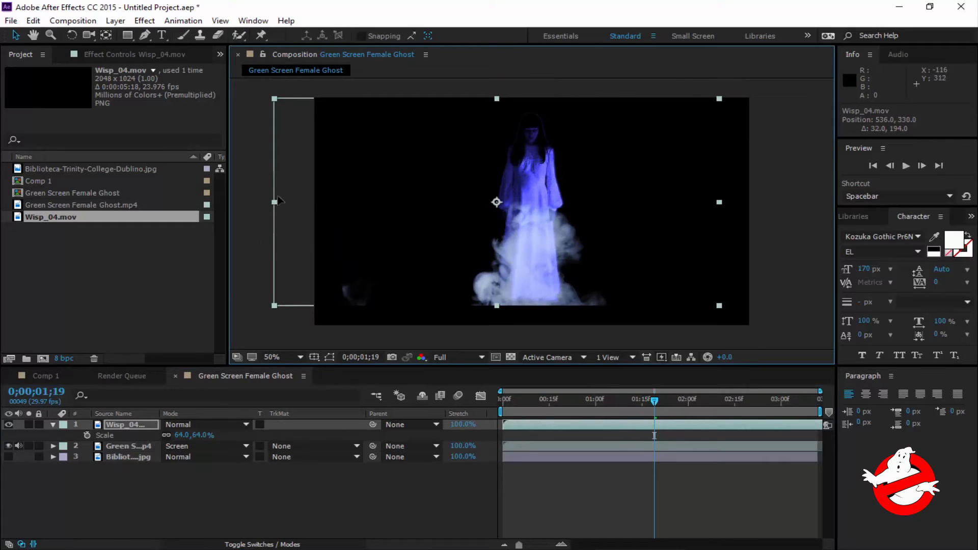
{"action": "left_click_drag", "start_coordinate": [275, 203], "coordinate": [393, 202]}
{"action": "left_click_drag", "start_coordinate": [578, 277], "coordinate": [557, 276]}
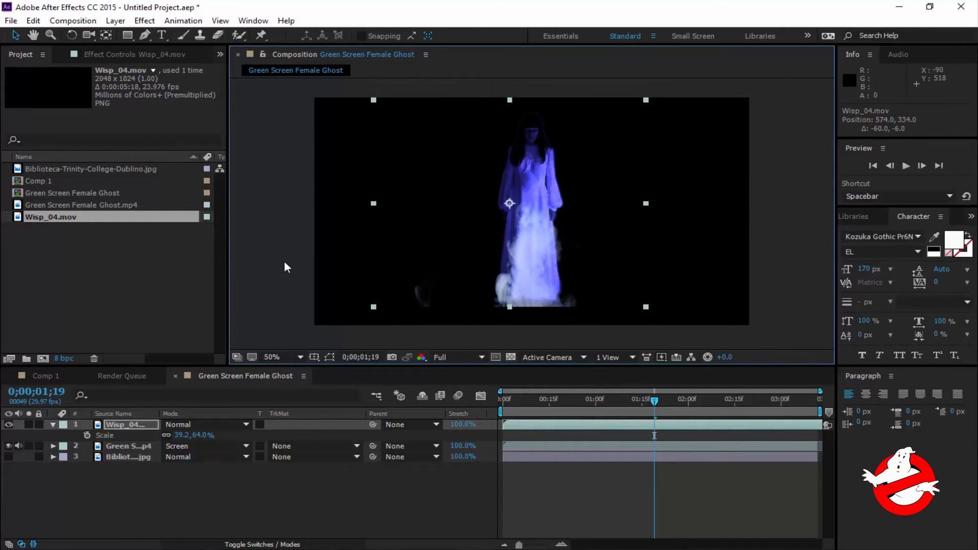
{"action": "left_click", "coordinate": [289, 276]}
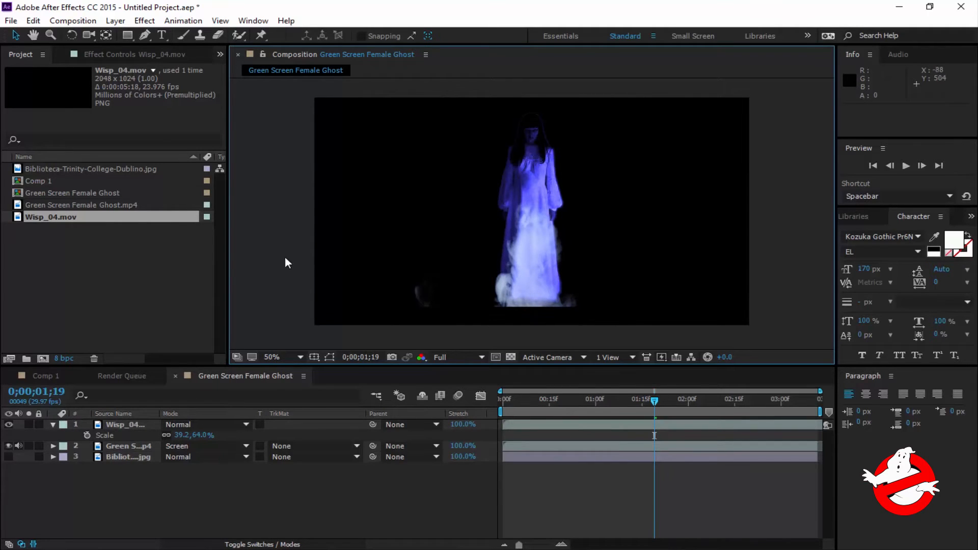
Step: Apply the Video Copilot VC Color Vibrance effect to the Wisp_04.mov layer
{"action": "right_click", "coordinate": [109, 424]}
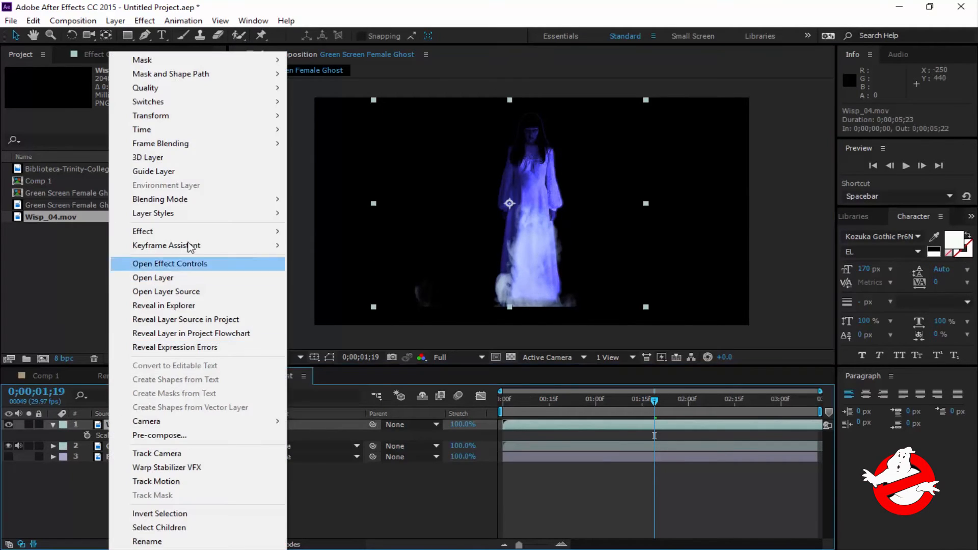
{"action": "mouse_move", "coordinate": [198, 241]}
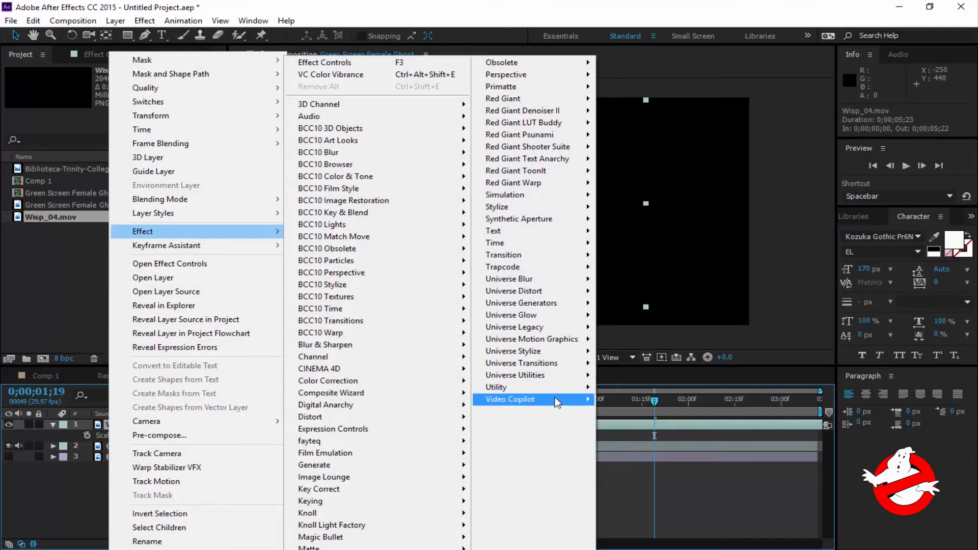
{"action": "mouse_move", "coordinate": [564, 399]}
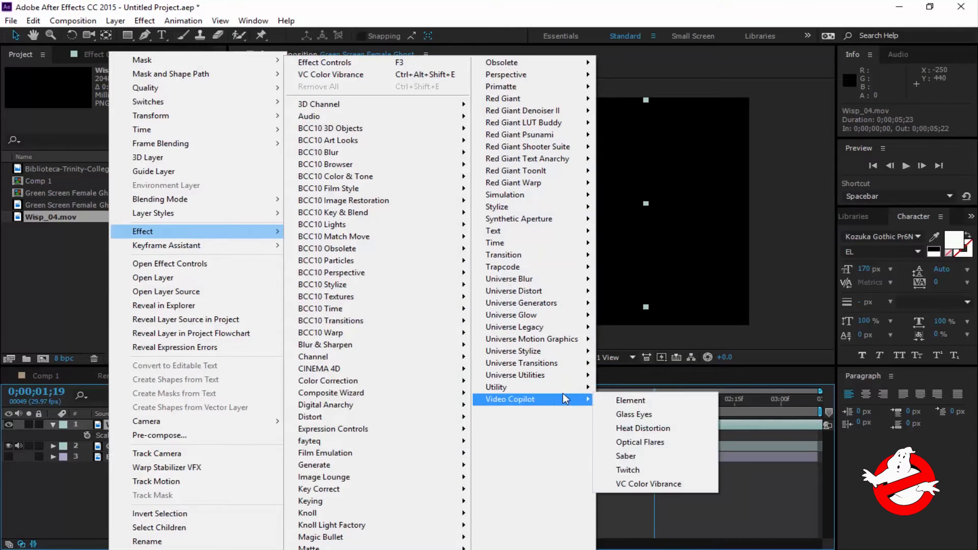
{"action": "left_click", "coordinate": [646, 484]}
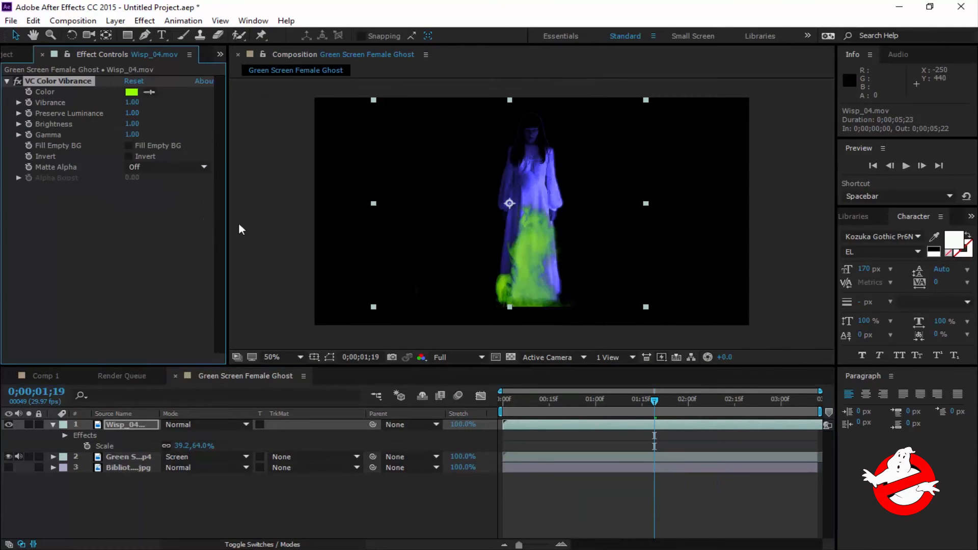
Step: Set the wisp's VC Color Vibrance color to a darker, fully saturated blue
{"action": "left_click", "coordinate": [128, 93]}
{"action": "left_click", "coordinate": [551, 348]}
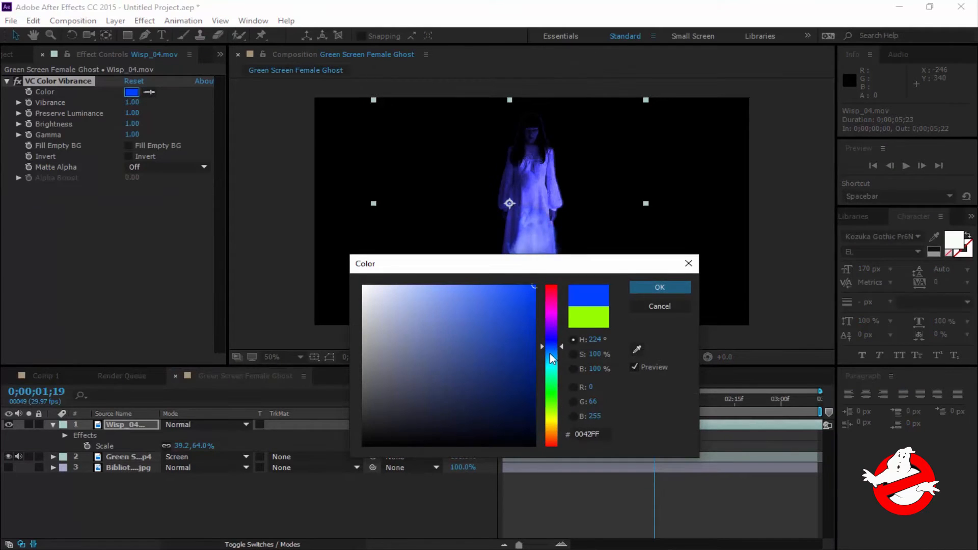
{"action": "mouse_move", "coordinate": [544, 346]}
{"action": "left_mouse_down"}
{"action": "mouse_move", "coordinate": [539, 329]}
{"action": "mouse_move", "coordinate": [541, 342]}
{"action": "left_mouse_up"}
{"action": "left_click_drag", "start_coordinate": [530, 288], "coordinate": [530, 334]}
{"action": "left_click", "coordinate": [661, 287]}
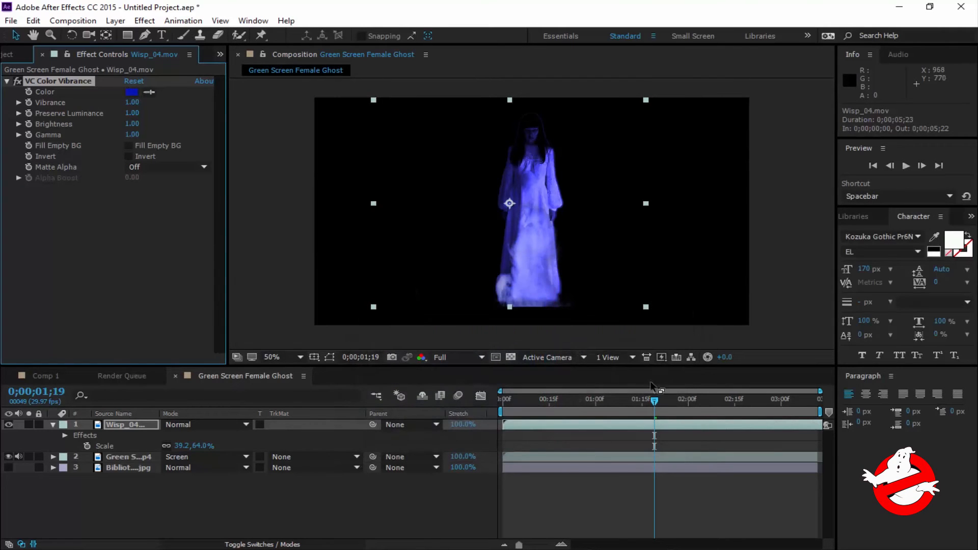
Step: Check the wisp up to 0;00;02;00 and set its layer blending mode to Screen
{"action": "left_click_drag", "start_coordinate": [656, 404], "coordinate": [686, 371]}
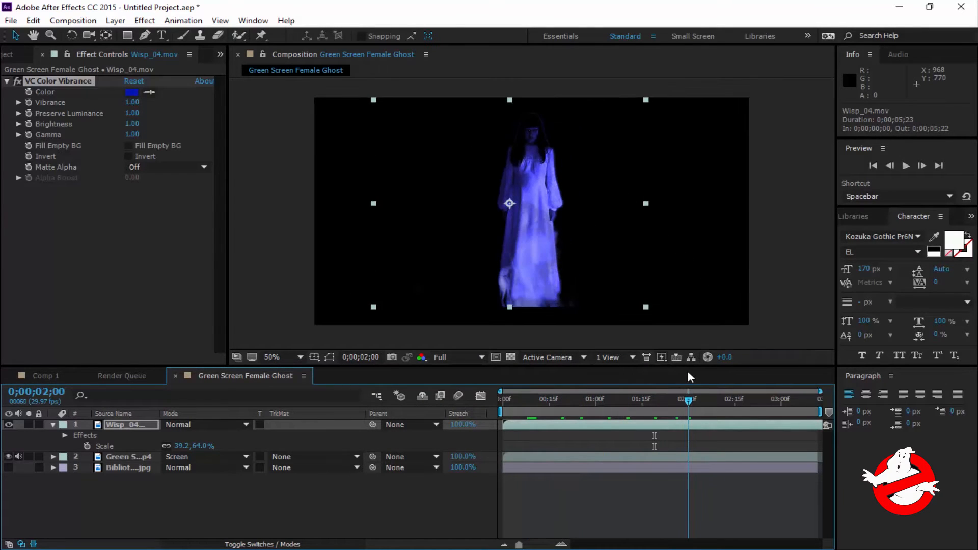
{"action": "left_click", "coordinate": [233, 422]}
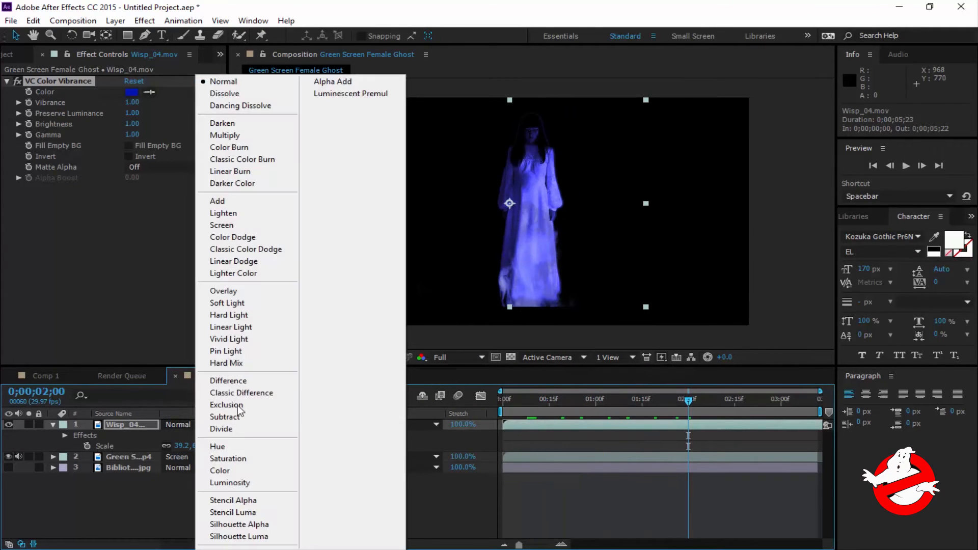
{"action": "left_click", "coordinate": [256, 225]}
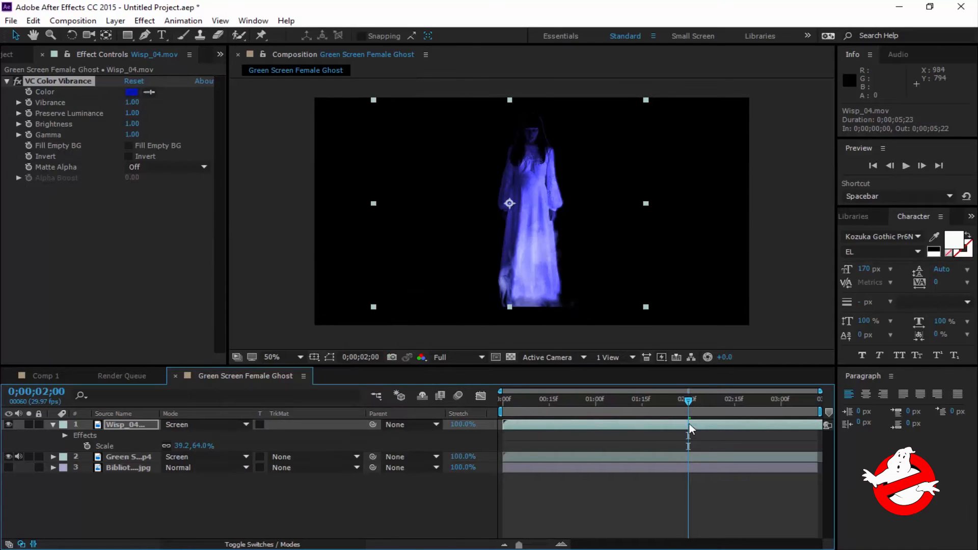
Step: At 0;00;00;25, move the wisp to about 616, 320 over the dress and stretch its height to about 67.1%
{"action": "left_click_drag", "start_coordinate": [690, 403], "coordinate": [582, 395]}
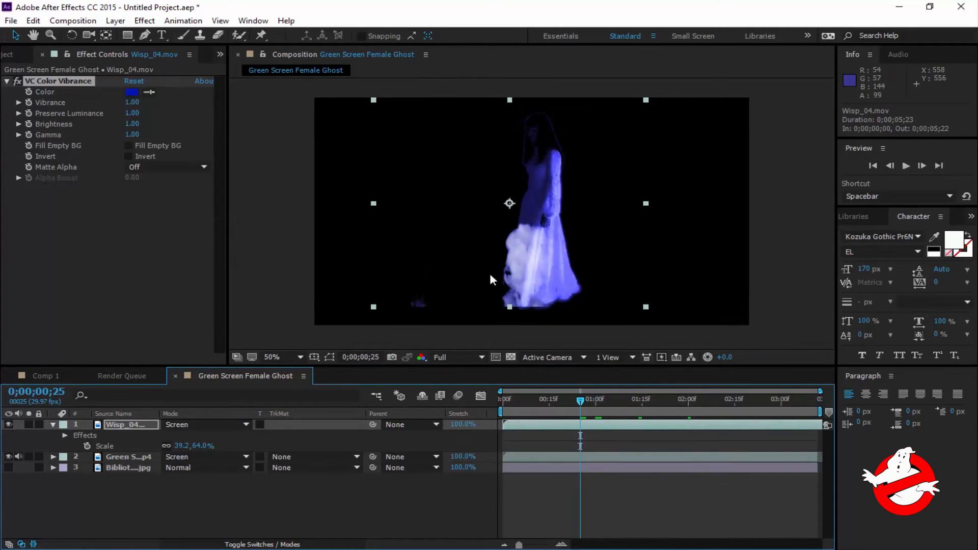
{"action": "left_click_drag", "start_coordinate": [518, 288], "coordinate": [531, 258]}
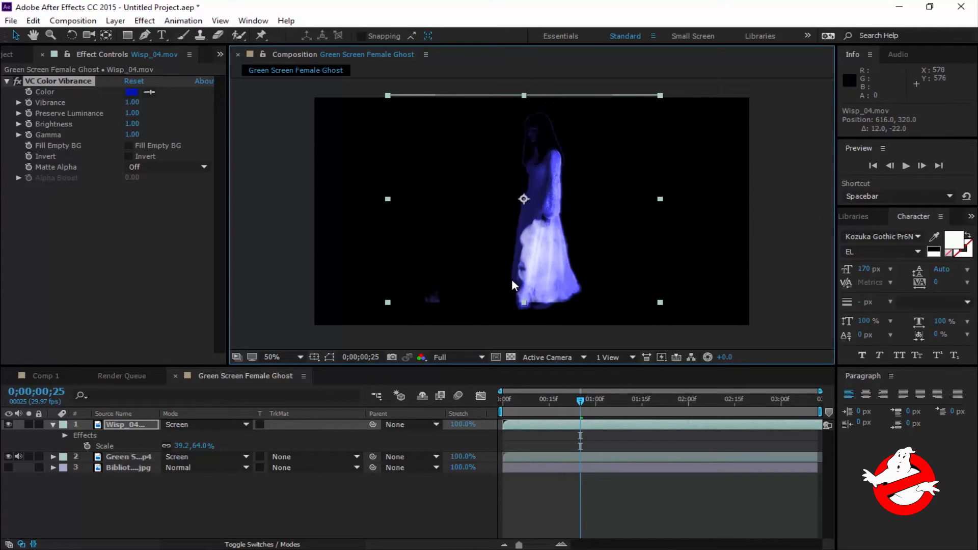
{"action": "left_click_drag", "start_coordinate": [525, 302], "coordinate": [520, 309]}
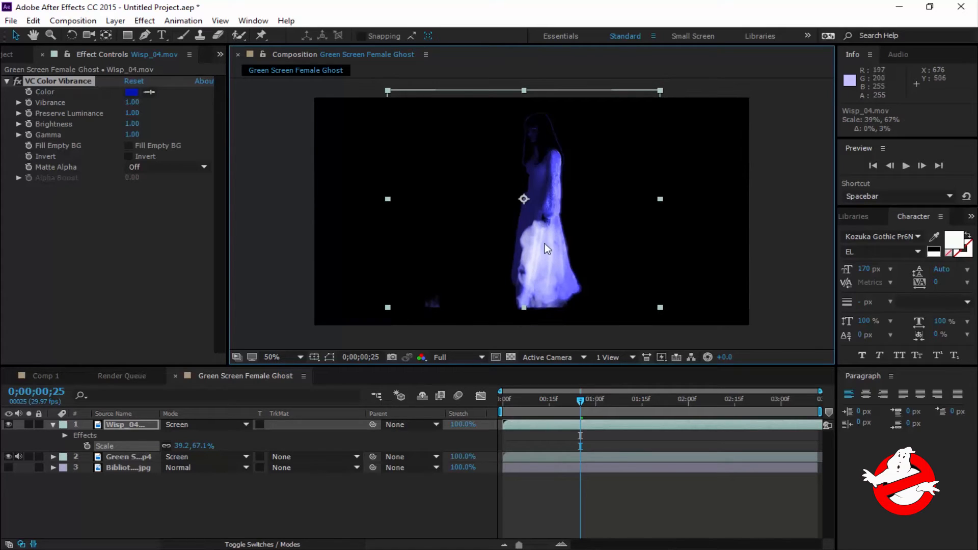
Step: Duplicate the wisp layer and rotate the copy about 179.5° so its smoke hangs upside down
{"action": "left_click", "coordinate": [115, 424]}
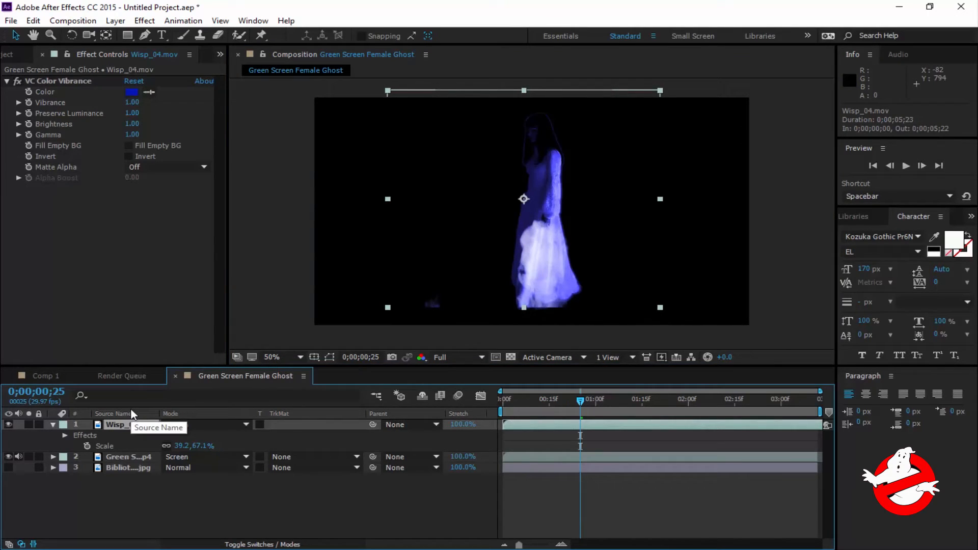
{"action": "key", "text": "ctrl+d"}
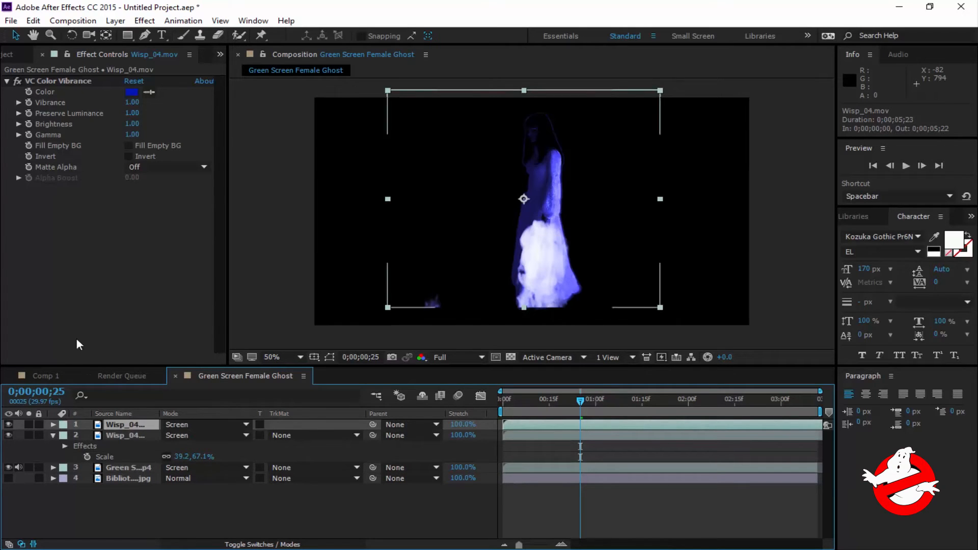
{"action": "left_click", "coordinate": [74, 21]}
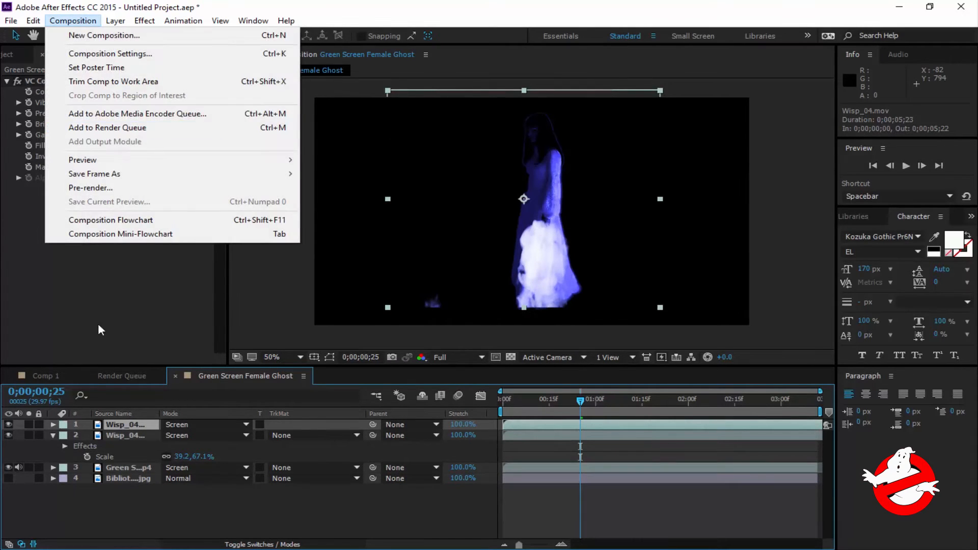
{"action": "left_click", "coordinate": [100, 330]}
{"action": "left_click", "coordinate": [71, 34]}
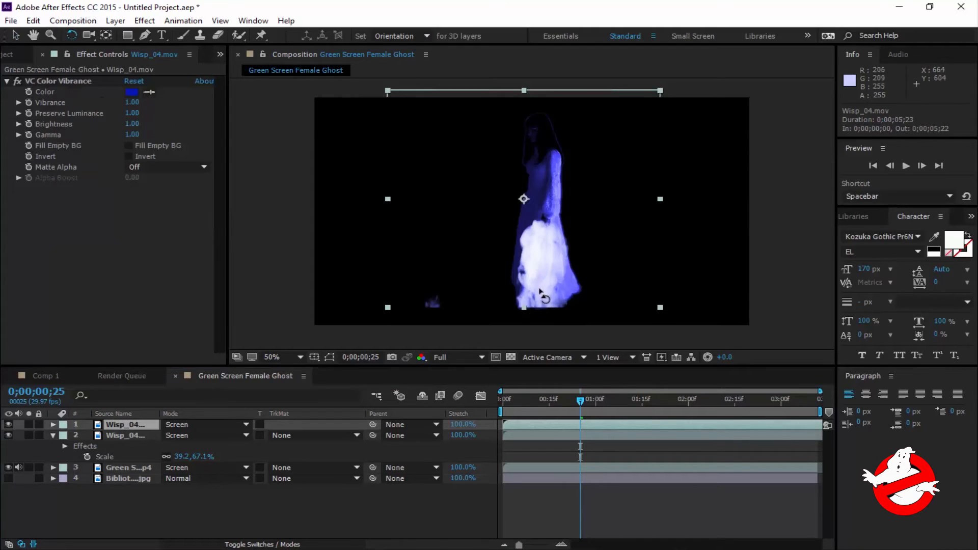
{"action": "left_click_drag", "start_coordinate": [539, 293], "coordinate": [507, 105]}
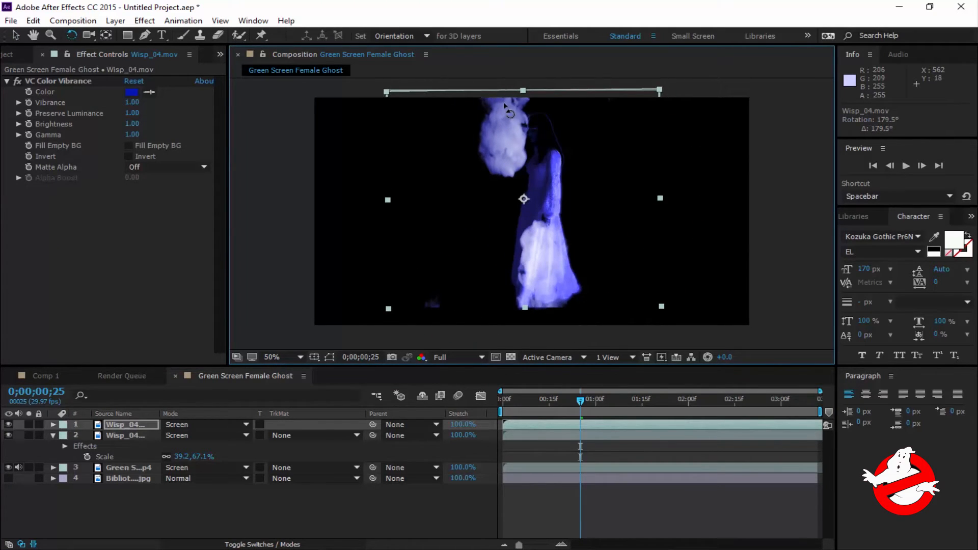
{"action": "left_click", "coordinate": [17, 31]}
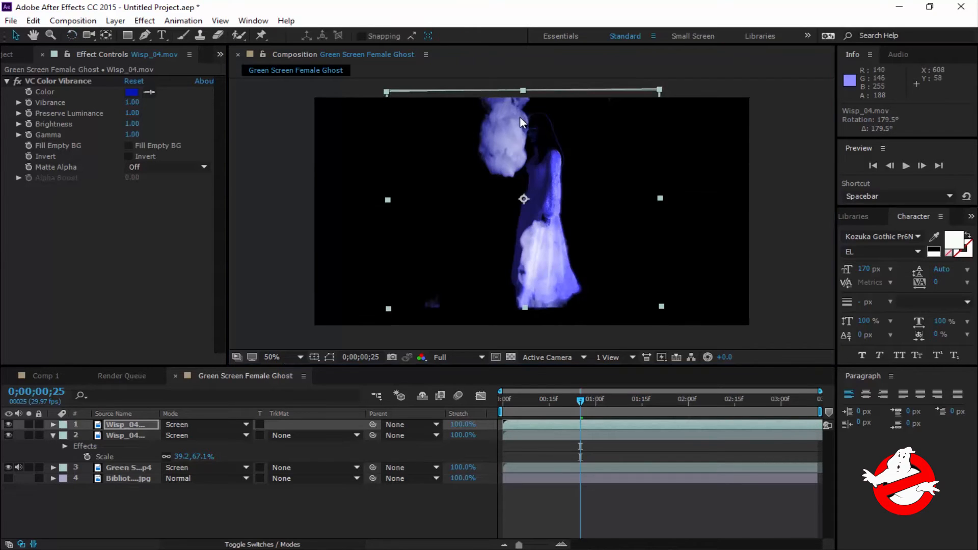
Step: Place the rotated wisp copy over the ghost's head and chest at about 722, 352 and set its opacity to 46%
{"action": "left_click_drag", "start_coordinate": [519, 116], "coordinate": [556, 120]}
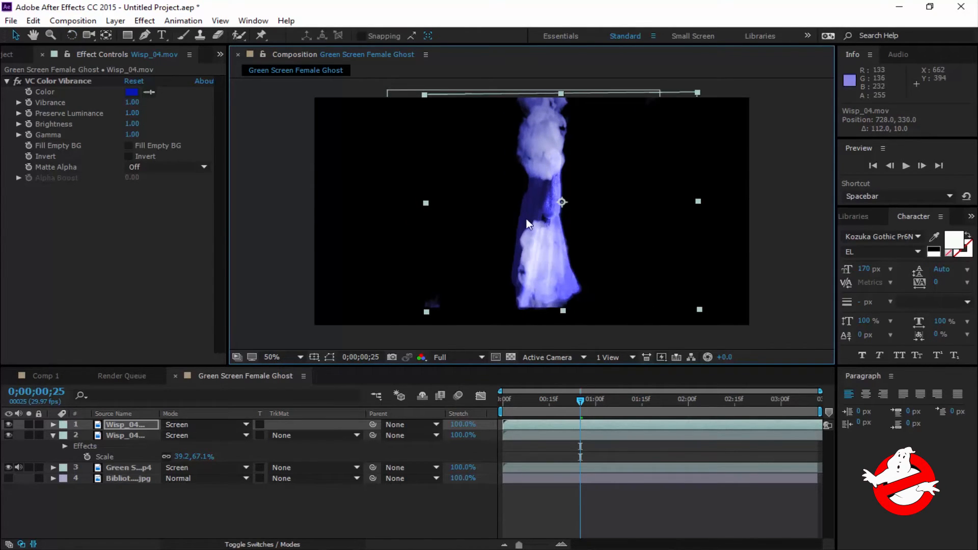
{"action": "left_click", "coordinate": [53, 423]}
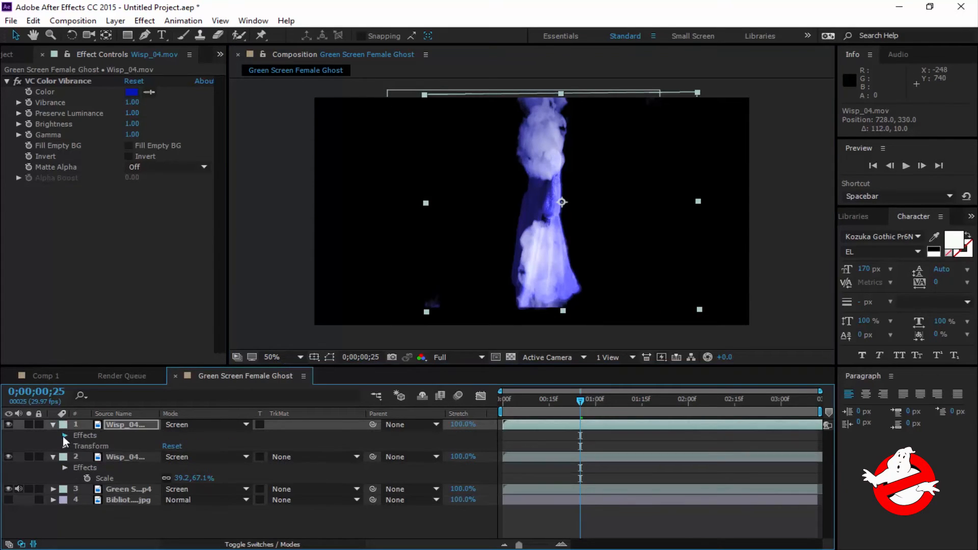
{"action": "left_click", "coordinate": [65, 435]}
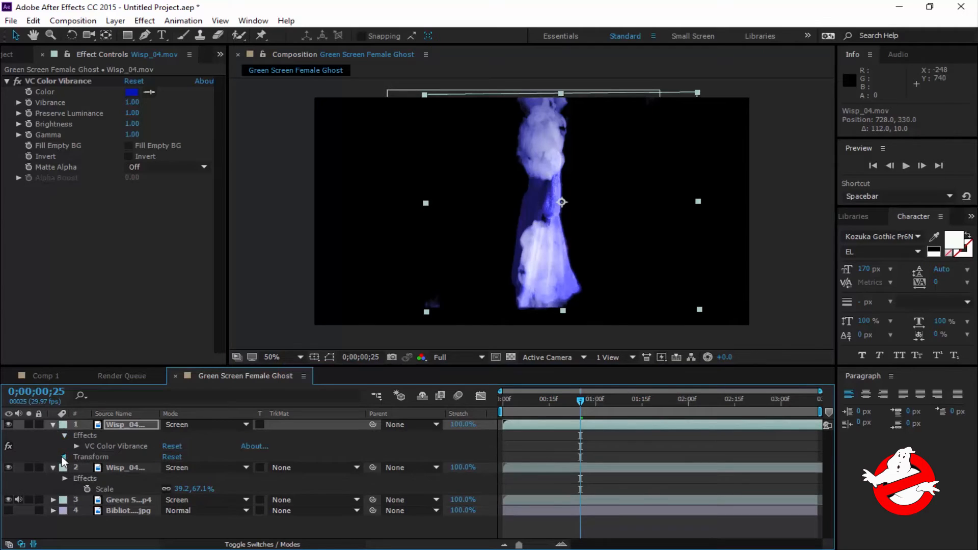
{"action": "left_click", "coordinate": [64, 457]}
{"action": "left_click_drag", "start_coordinate": [163, 509], "coordinate": [120, 496]}
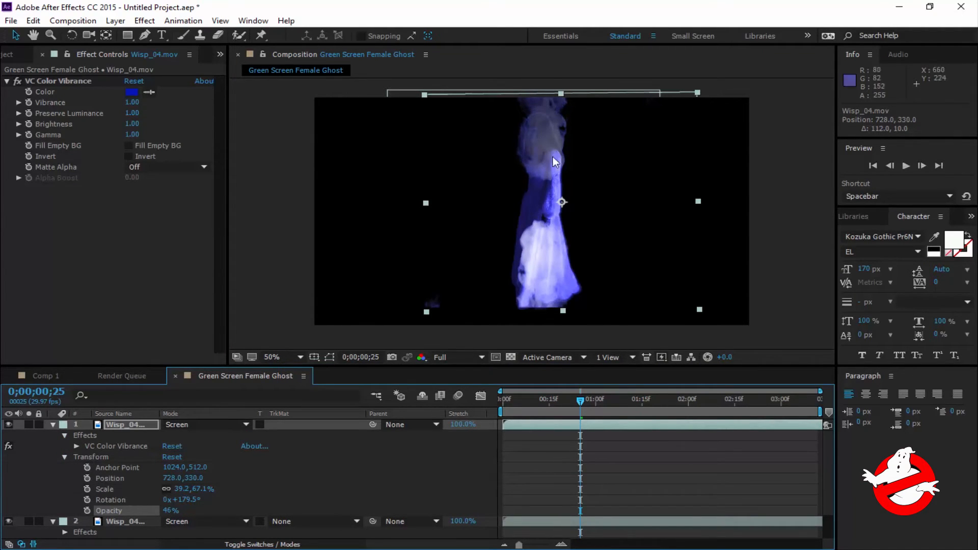
{"action": "mouse_move", "coordinate": [546, 153]}
{"action": "left_mouse_down"}
{"action": "mouse_move", "coordinate": [541, 162]}
{"action": "mouse_move", "coordinate": [542, 148]}
{"action": "left_mouse_up"}
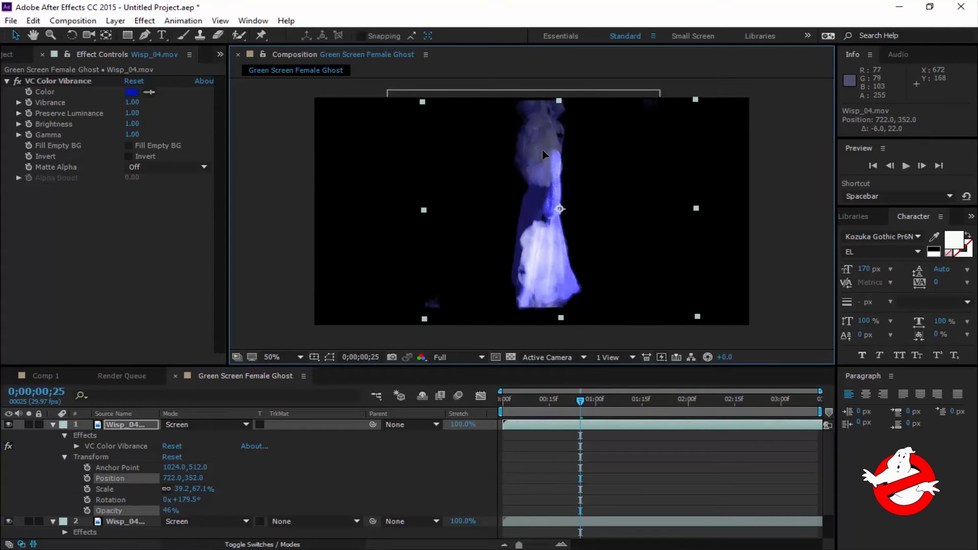
Step: Set the original wisp layer's opacity to 71% and shift it slightly to about 610, 320
{"action": "left_click", "coordinate": [53, 423]}
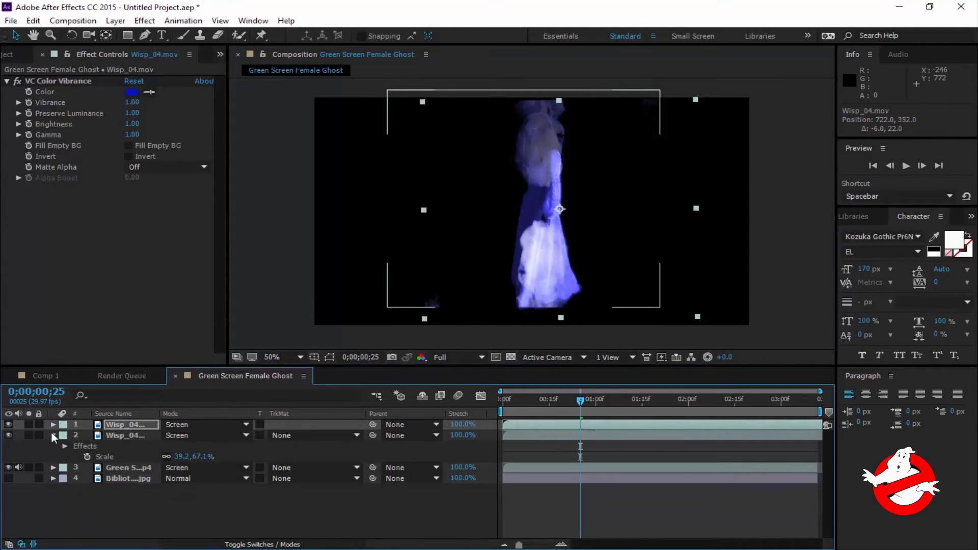
{"action": "left_click", "coordinate": [52, 434]}
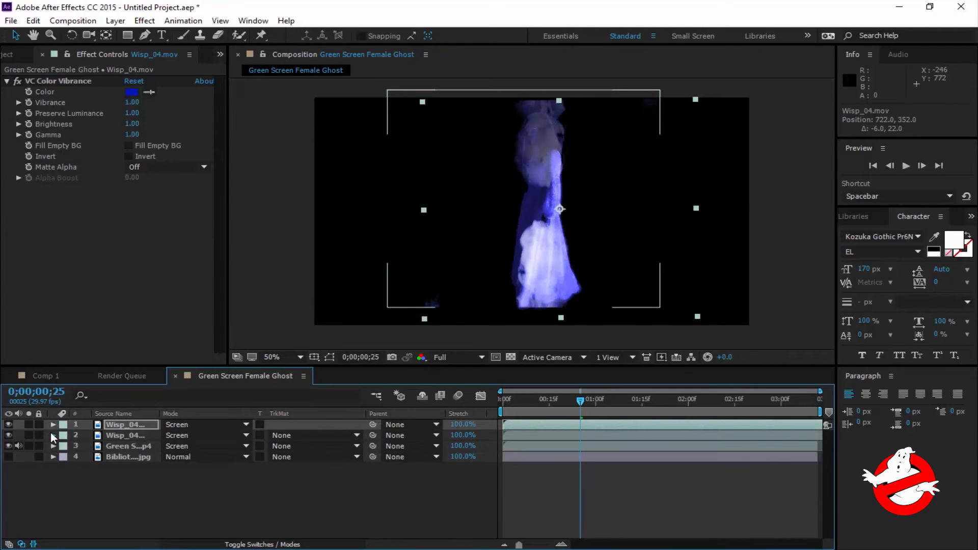
{"action": "left_click", "coordinate": [53, 436]}
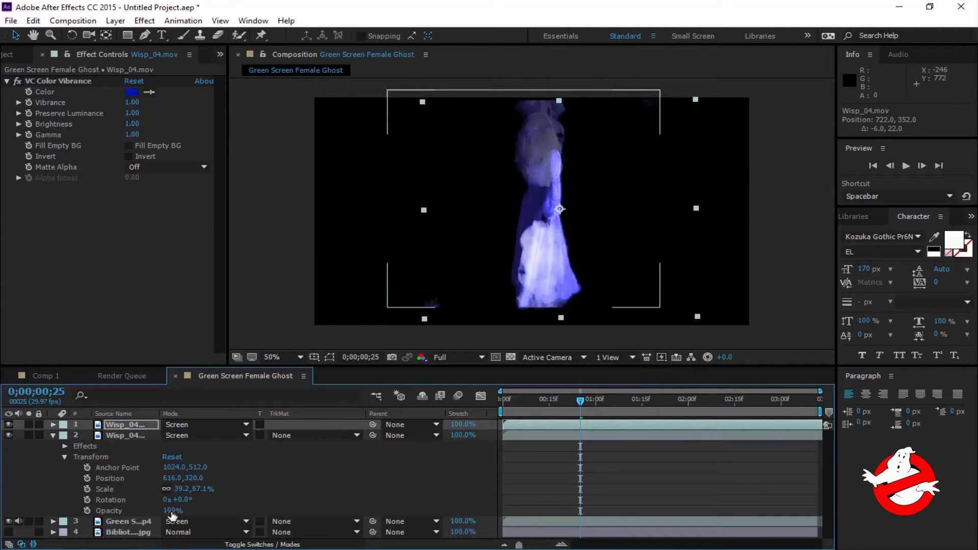
{"action": "left_click_drag", "start_coordinate": [172, 514], "coordinate": [148, 504]}
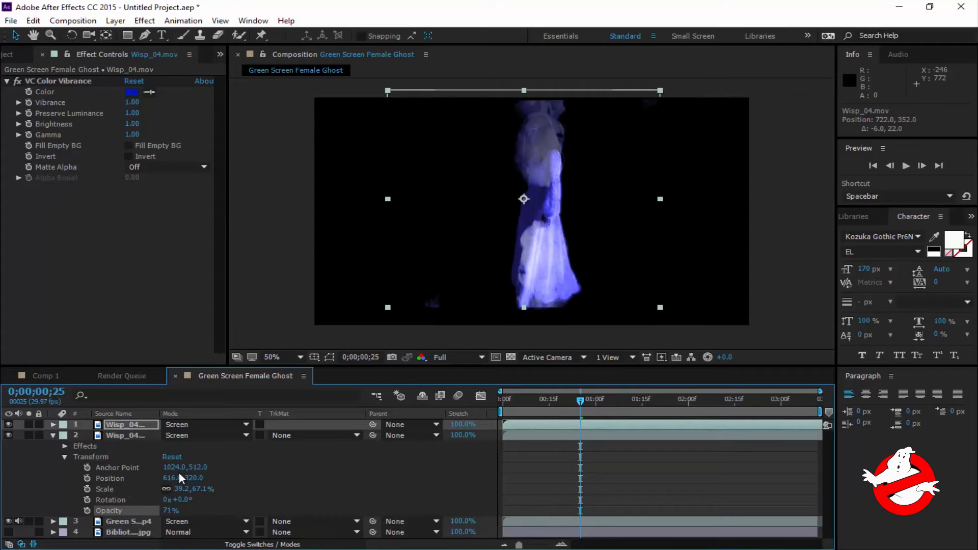
{"action": "left_click_drag", "start_coordinate": [533, 286], "coordinate": [530, 286]}
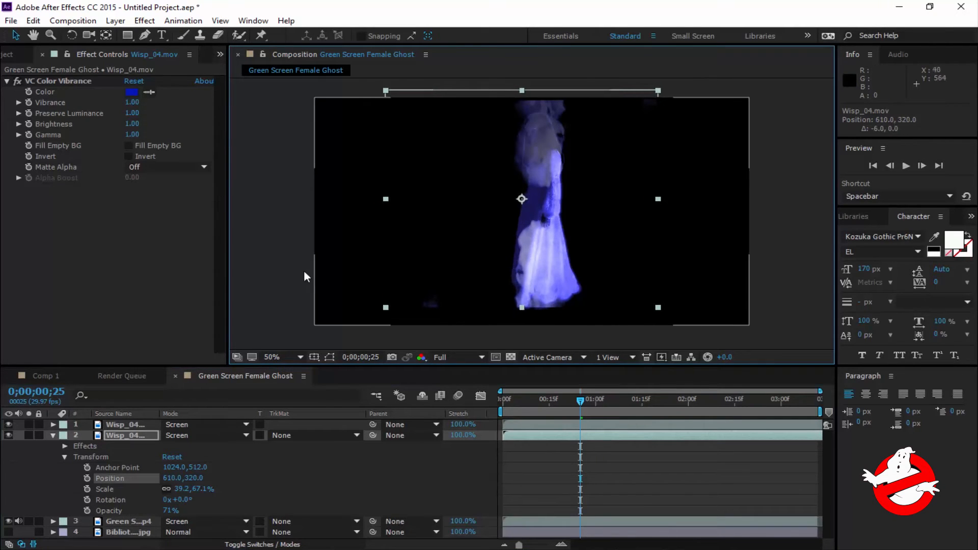
Step: Go to 0;00;01;06, collapse the original wisp layer's properties and make the library background layer visible
{"action": "left_click", "coordinate": [279, 264]}
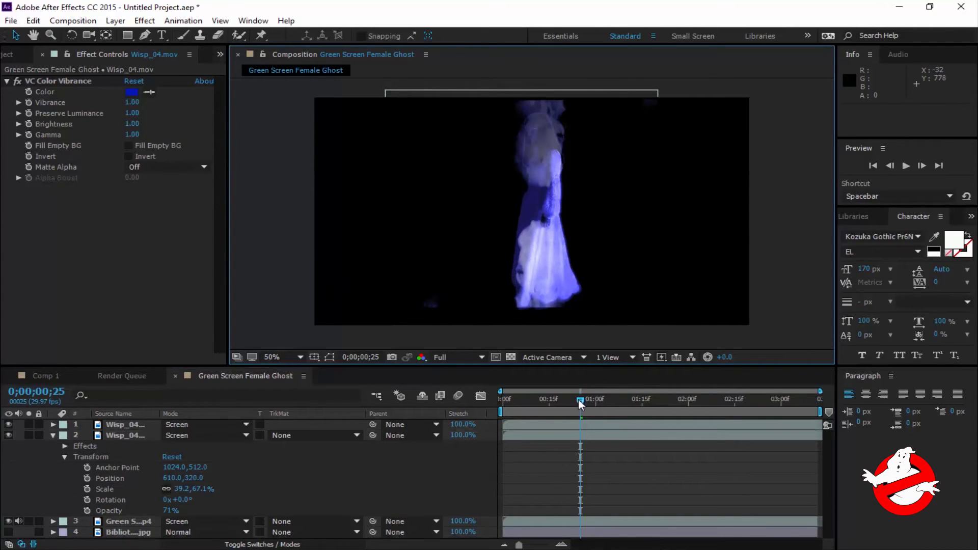
{"action": "left_click_drag", "start_coordinate": [580, 404], "coordinate": [614, 377]}
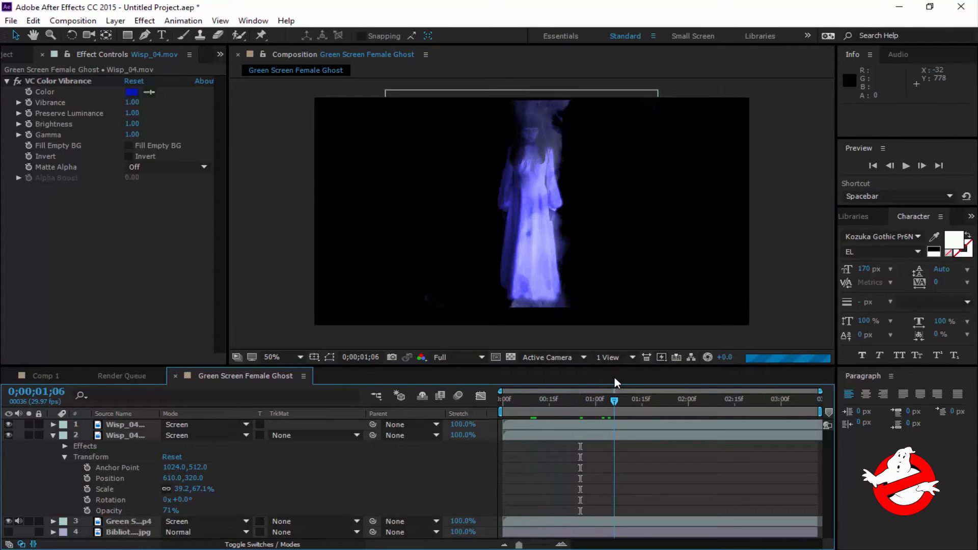
{"action": "left_click", "coordinate": [26, 438]}
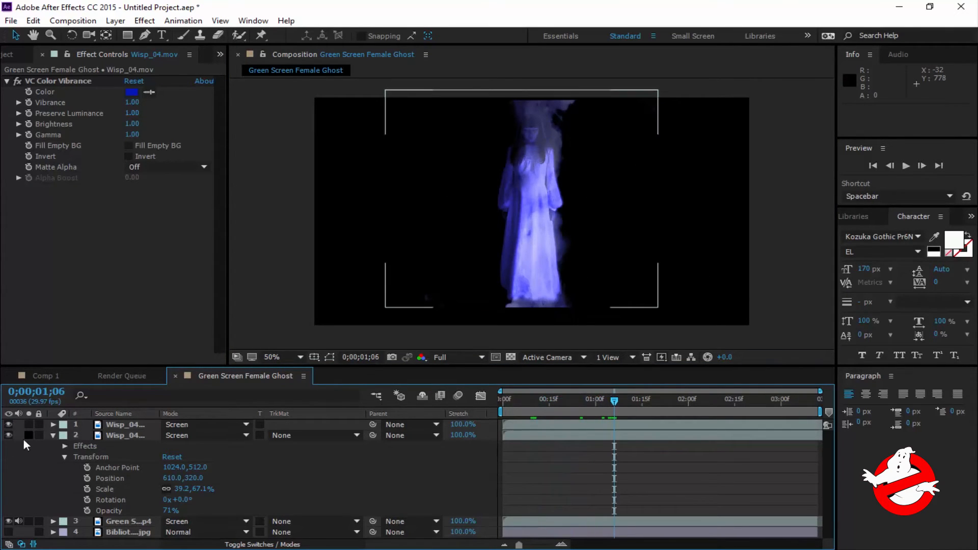
{"action": "left_click", "coordinate": [53, 435]}
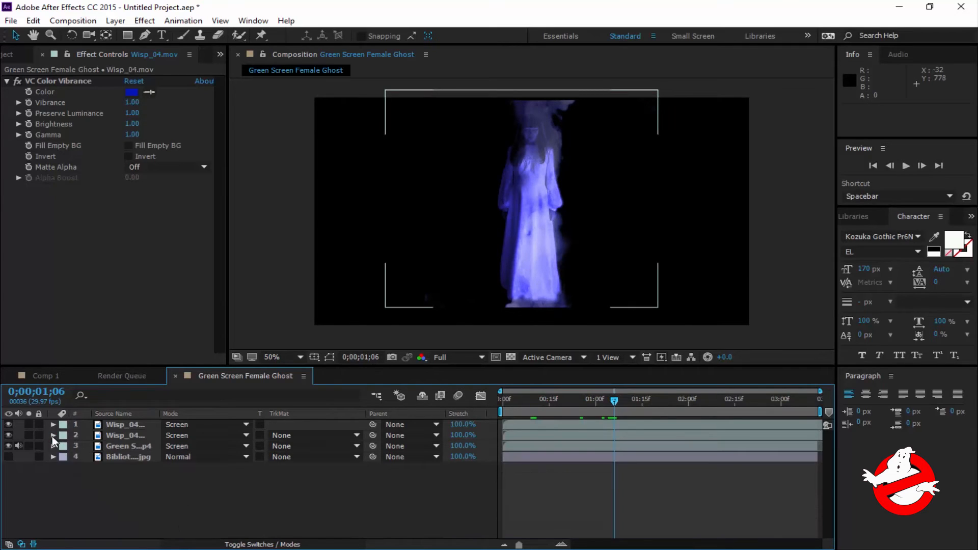
{"action": "left_click", "coordinate": [8, 457]}
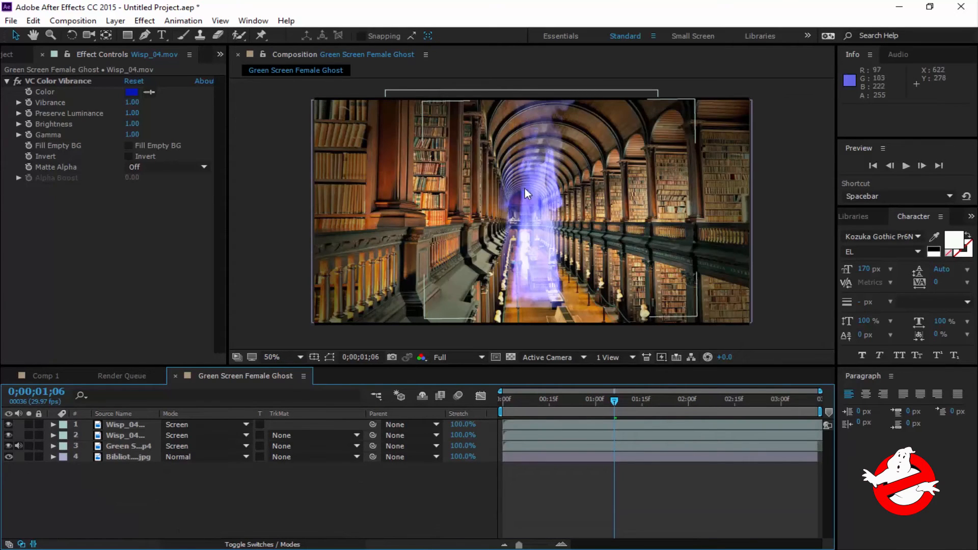
Step: Move the ghost and both wisp layers together down the library aisle, placing the ghost at about 634, 394
{"action": "left_click", "coordinate": [115, 476]}
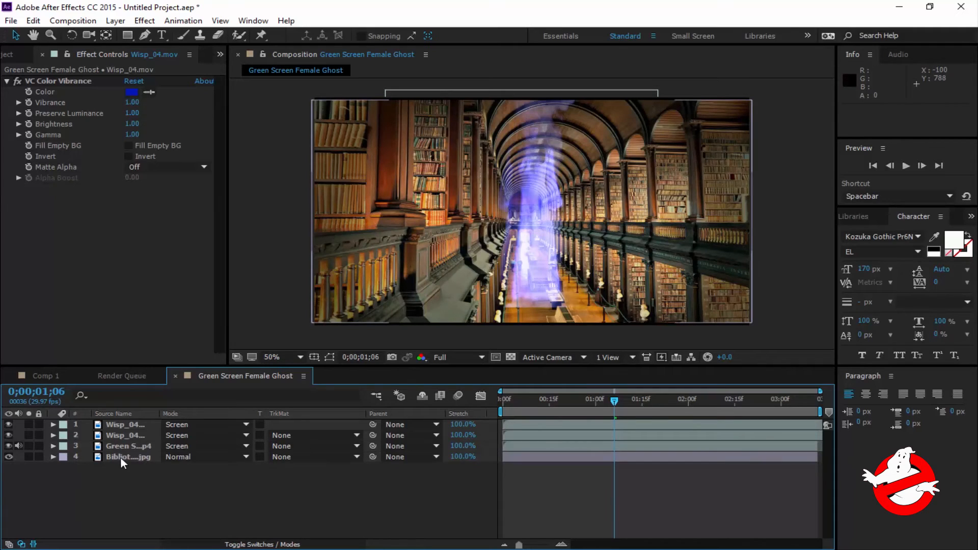
{"action": "left_click_drag", "start_coordinate": [157, 443], "coordinate": [153, 440]}
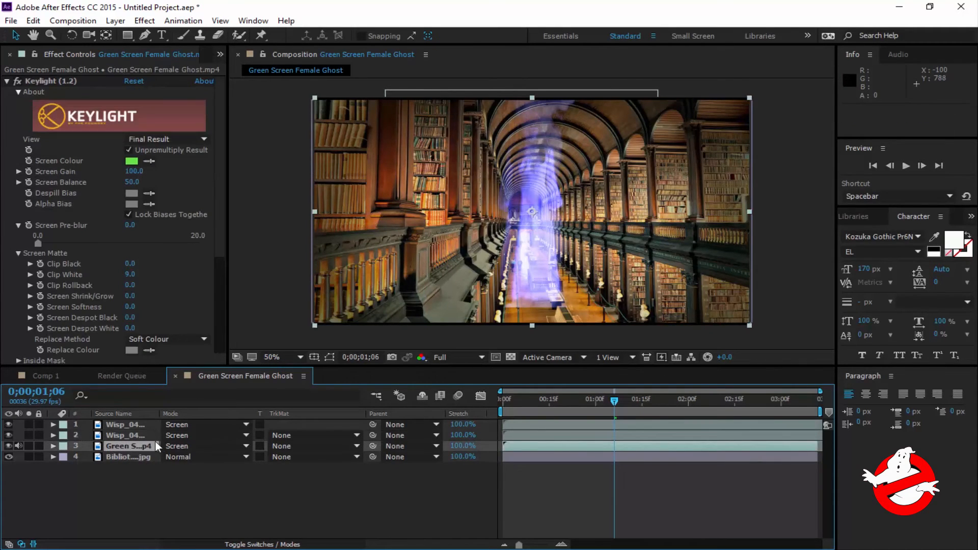
{"action": "left_click", "coordinate": [126, 424], "text": "shift"}
{"action": "left_click_drag", "start_coordinate": [539, 193], "coordinate": [539, 202]}
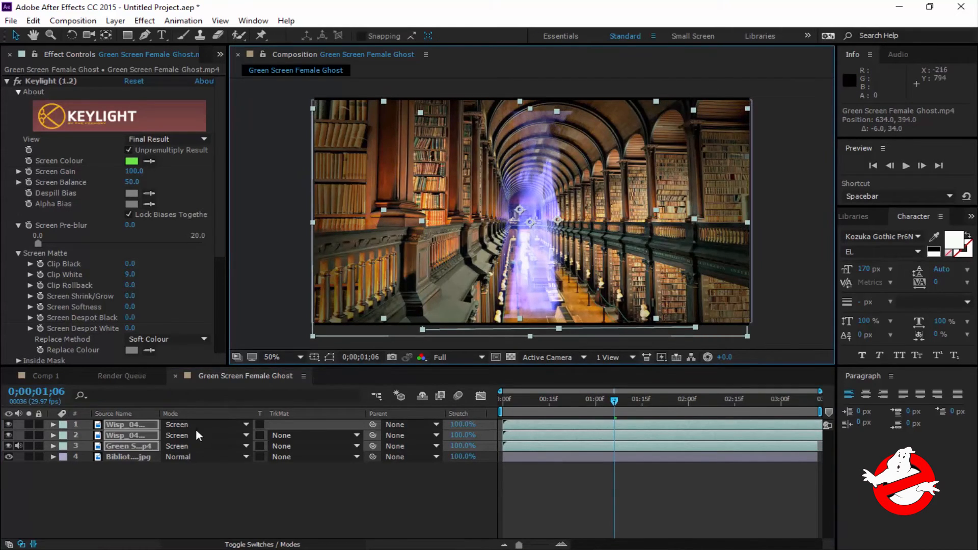
{"action": "left_click", "coordinate": [153, 489]}
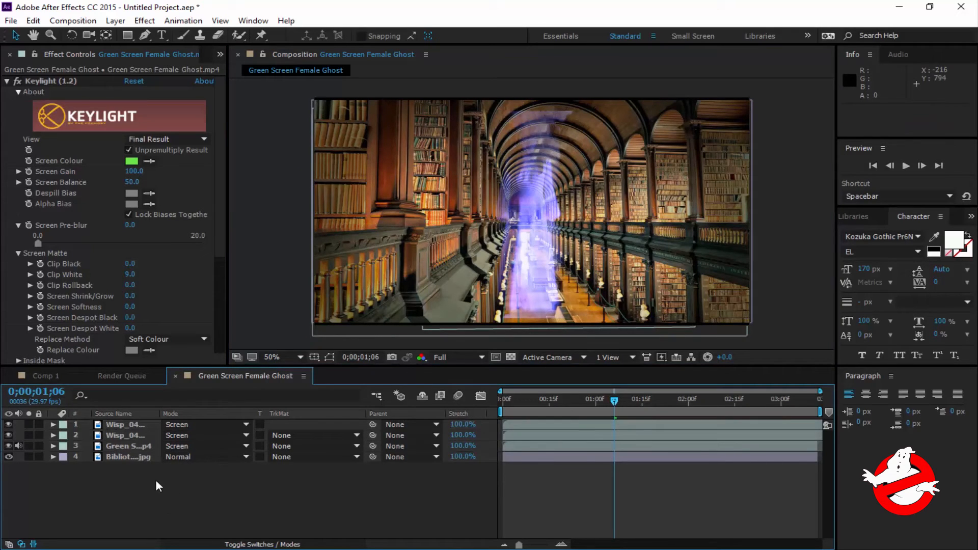
Step: Apply the Curves color correction effect to the ghost layer and slightly raise the RGB midtones
{"action": "right_click", "coordinate": [136, 442]}
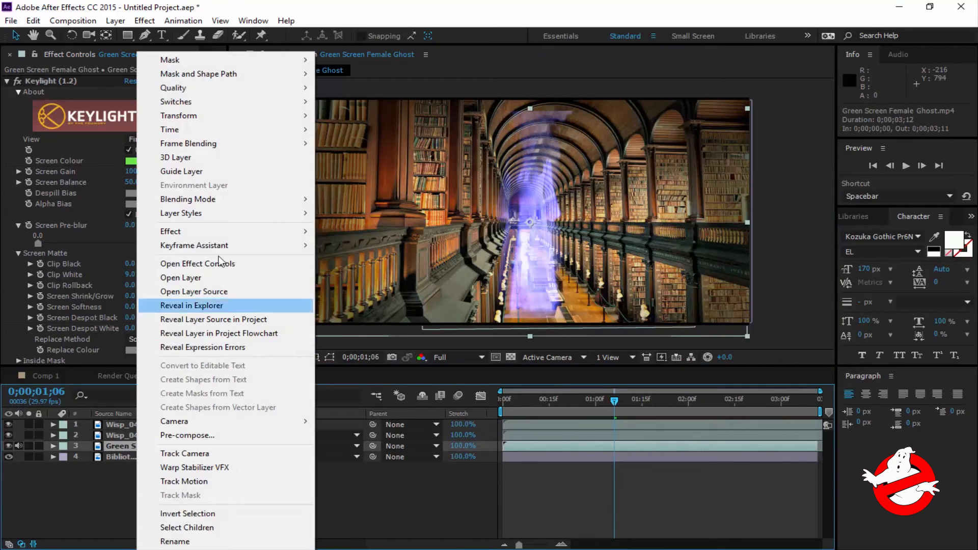
{"action": "mouse_move", "coordinate": [240, 230]}
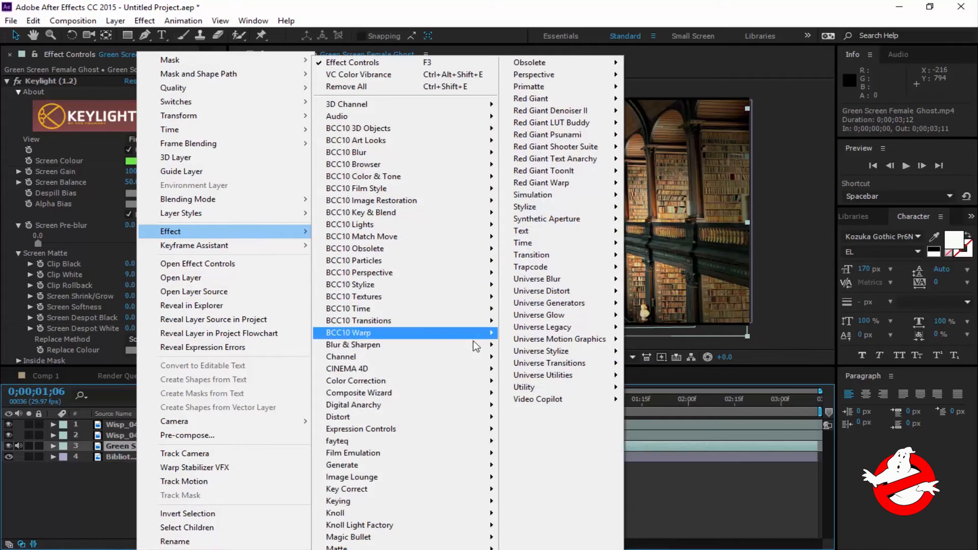
{"action": "mouse_move", "coordinate": [454, 383]}
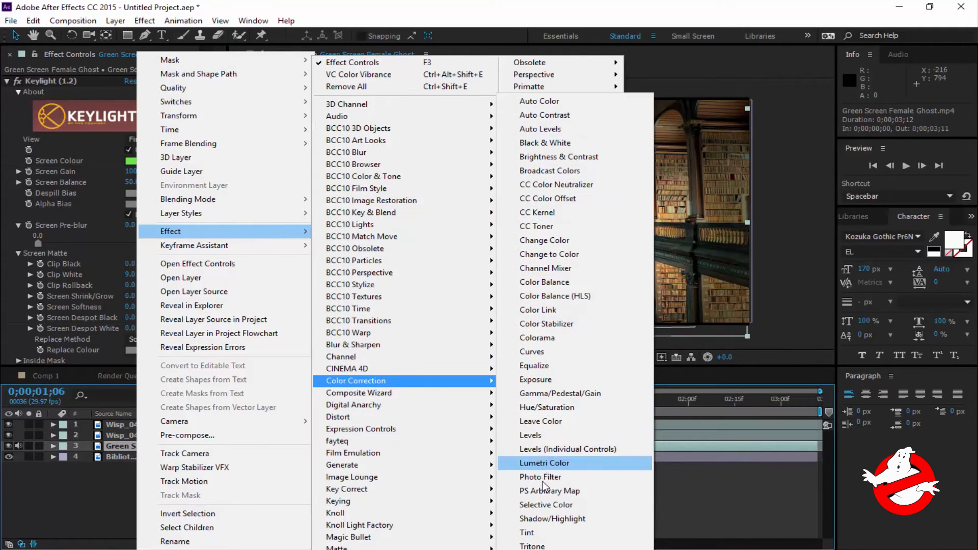
{"action": "left_click", "coordinate": [543, 352]}
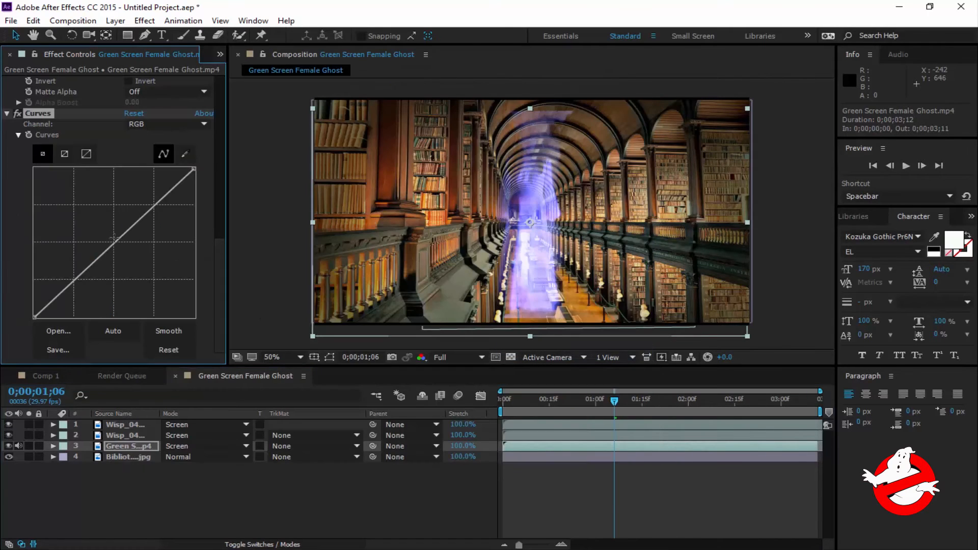
{"action": "left_click_drag", "start_coordinate": [113, 238], "coordinate": [106, 231]}
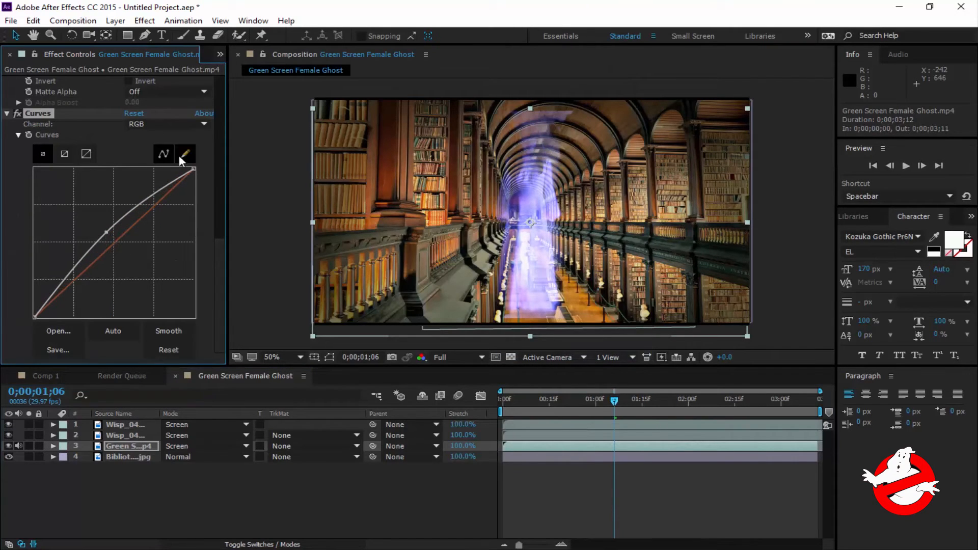
Step: Raise the ghost's Blue channel curve steeply to strengthen its blue and stretch the layer's height to about 101%
{"action": "left_click", "coordinate": [191, 124]}
{"action": "left_click", "coordinate": [174, 176]}
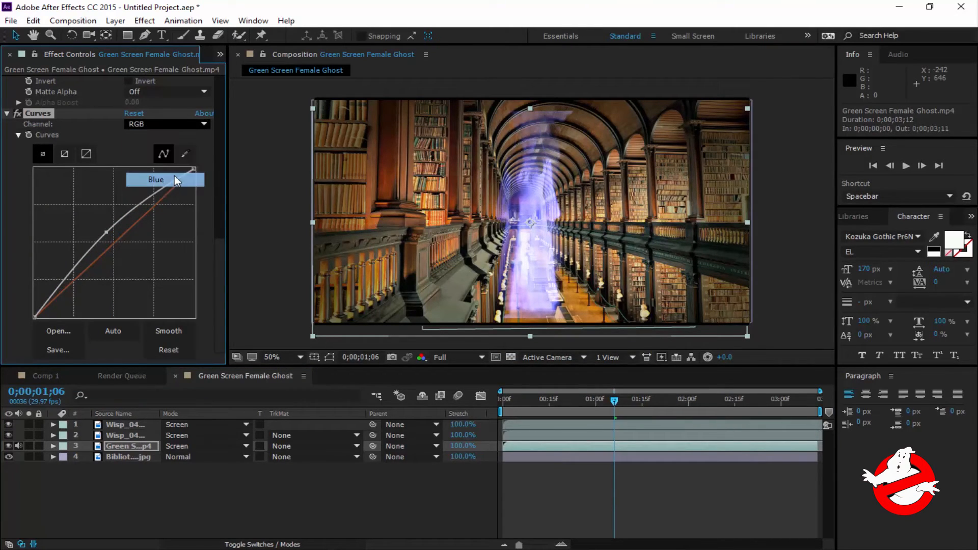
{"action": "left_click", "coordinate": [117, 244]}
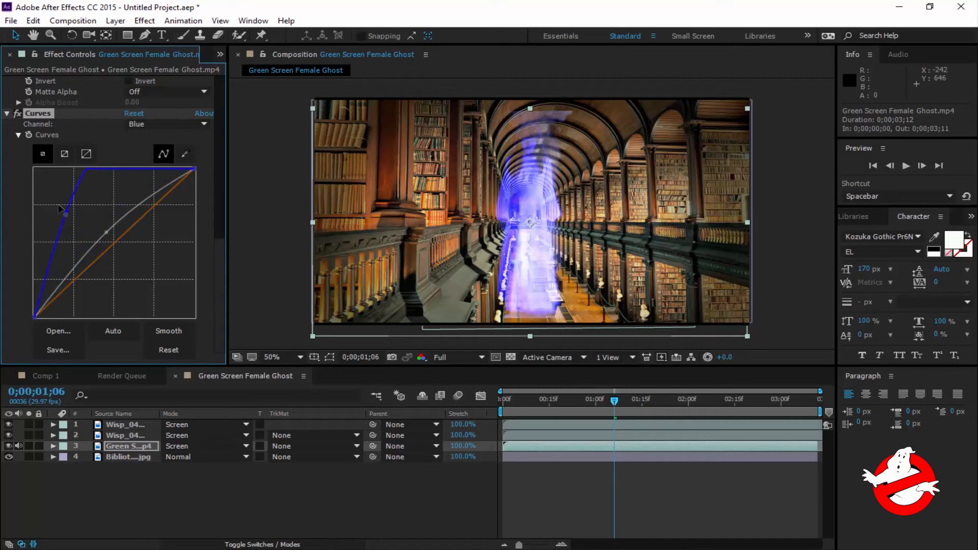
{"action": "left_click_drag", "start_coordinate": [31, 190], "coordinate": [45, 203]}
{"action": "mouse_move", "coordinate": [530, 106]}
{"action": "left_mouse_down"}
{"action": "mouse_move", "coordinate": [530, 97]}
{"action": "mouse_move", "coordinate": [530, 107]}
{"action": "left_mouse_up"}
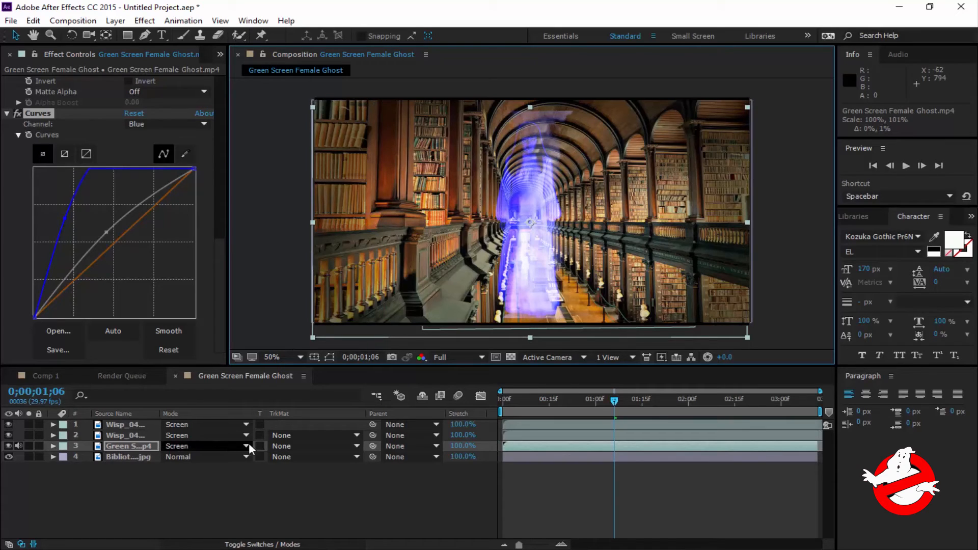
Step: Make the ghost layer 3D and push it back into the library to about 634, 390, 420
{"action": "left_click", "coordinate": [316, 544]}
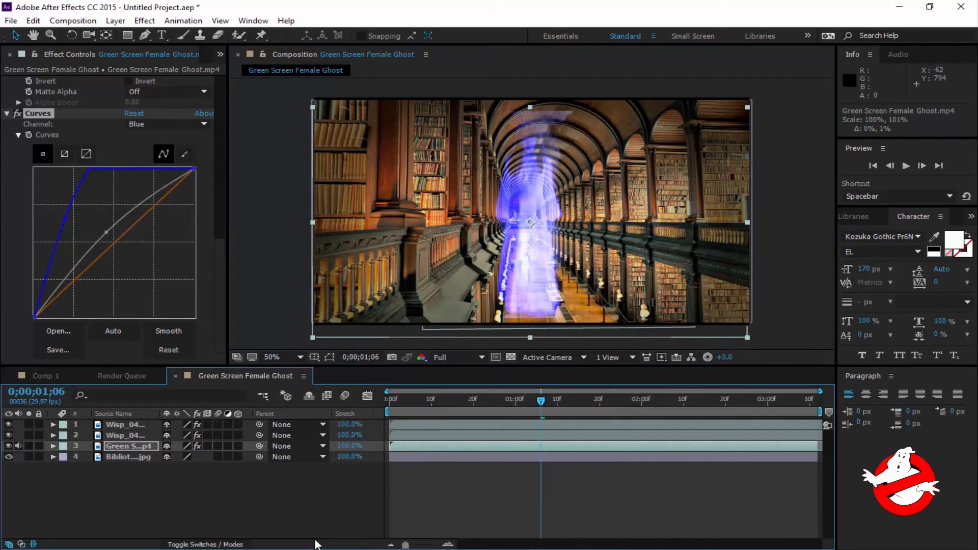
{"action": "left_click", "coordinate": [238, 447]}
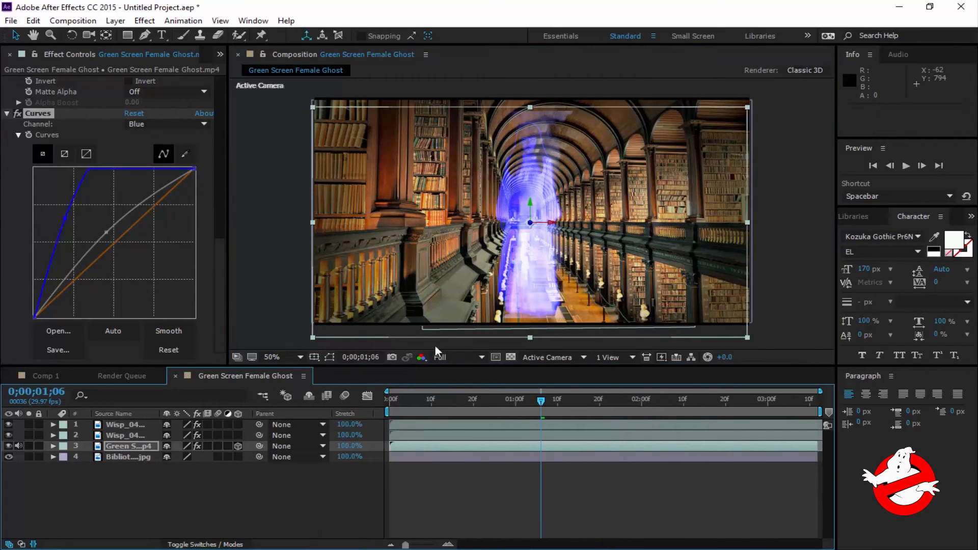
{"action": "key", "text": "Up"}
{"action": "key", "text": "Up"}
{"action": "key", "text": "Up"}
{"action": "key", "text": "Up"}
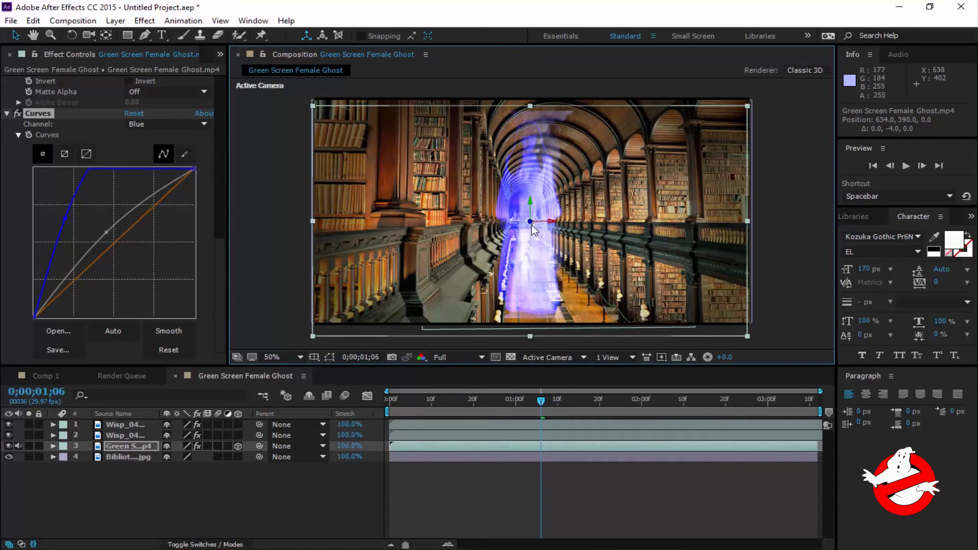
{"action": "left_click_drag", "start_coordinate": [530, 223], "coordinate": [867, 154]}
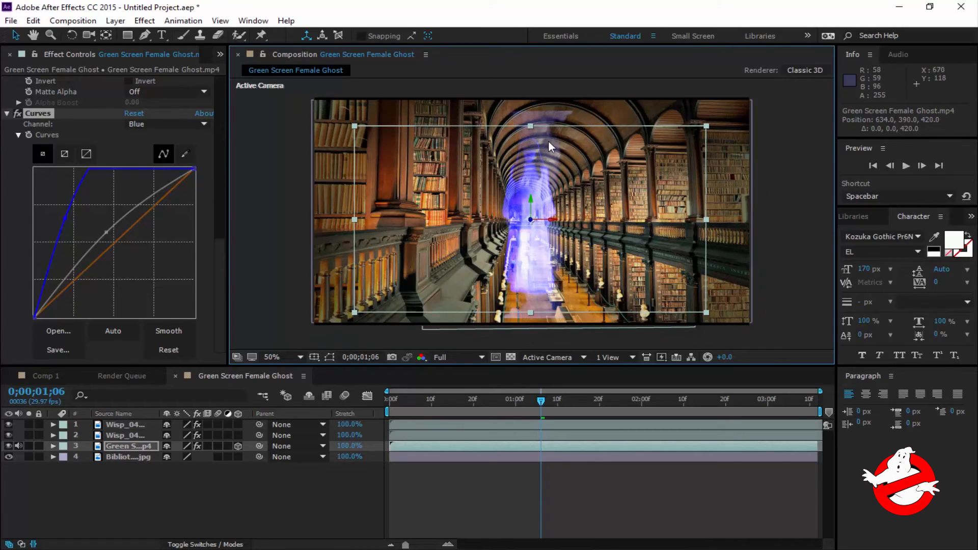
Step: Narrow the rotated wisp copy to fit the smaller ghost and place it over her upper body at about 698, 318
{"action": "left_click", "coordinate": [114, 426]}
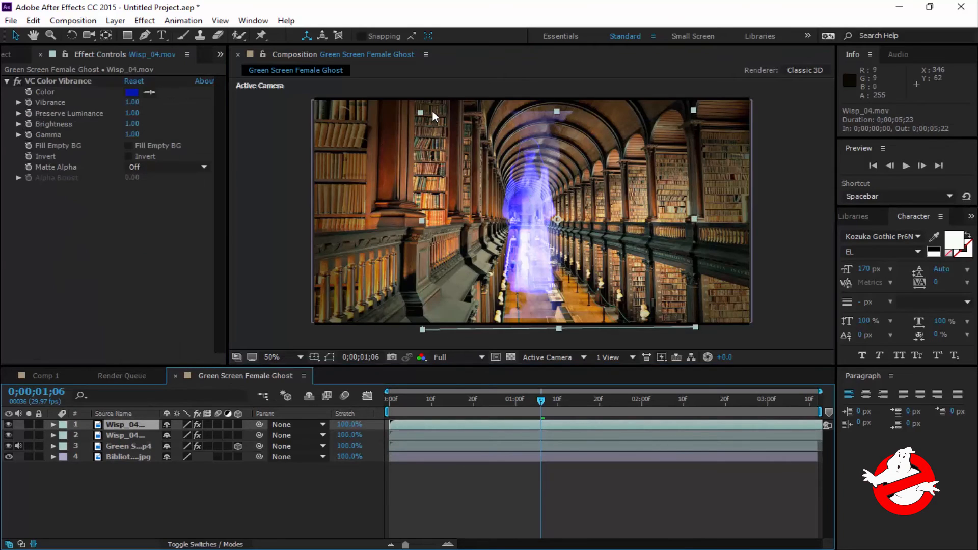
{"action": "left_click_drag", "start_coordinate": [420, 111], "coordinate": [435, 122]}
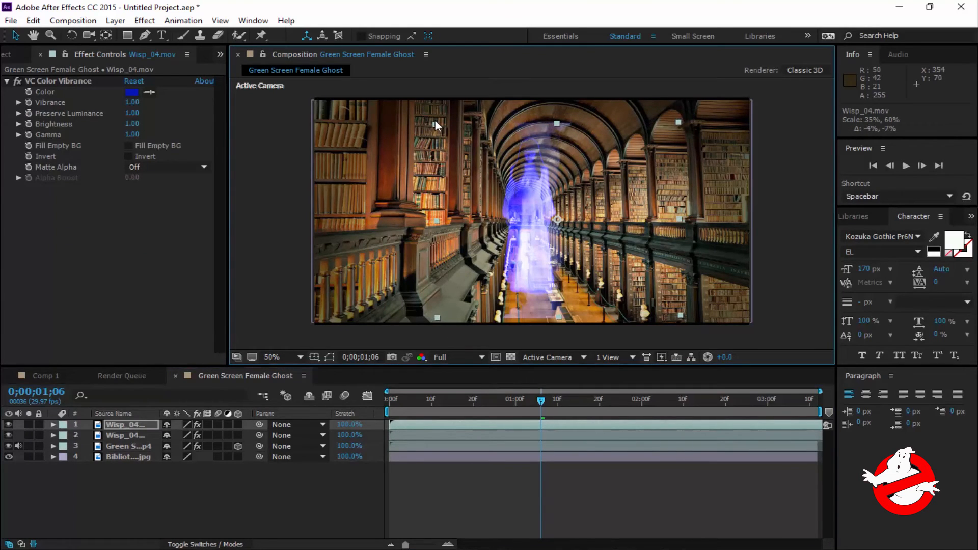
{"action": "left_click_drag", "start_coordinate": [553, 140], "coordinate": [541, 115]}
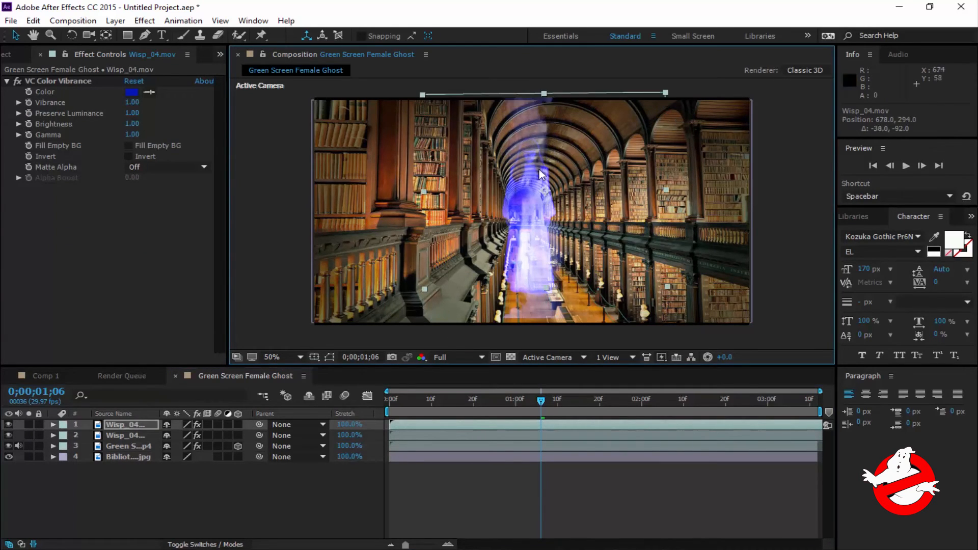
{"action": "left_click_drag", "start_coordinate": [667, 287], "coordinate": [670, 297]}
{"action": "left_click_drag", "start_coordinate": [534, 172], "coordinate": [539, 172]}
{"action": "left_click_drag", "start_coordinate": [553, 298], "coordinate": [519, 304]}
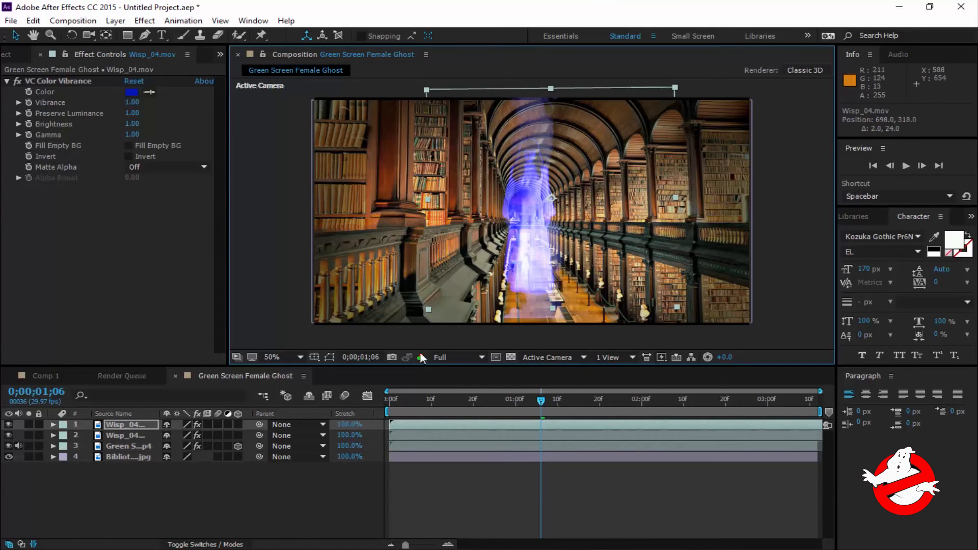
Step: Darken the library background with a lowered RGB curve using the Curves effect, and stretch its height to about 101%
{"action": "left_click", "coordinate": [133, 457]}
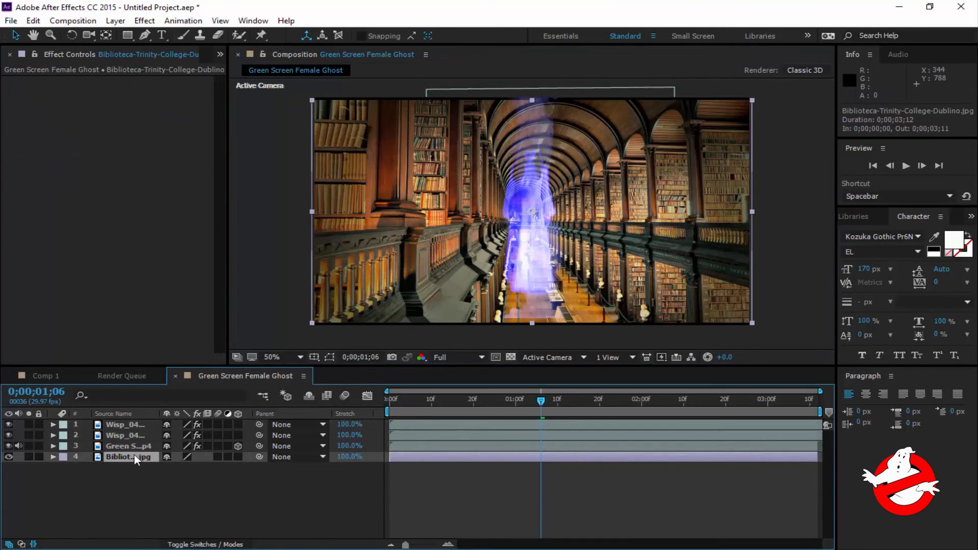
{"action": "right_click", "coordinate": [133, 454]}
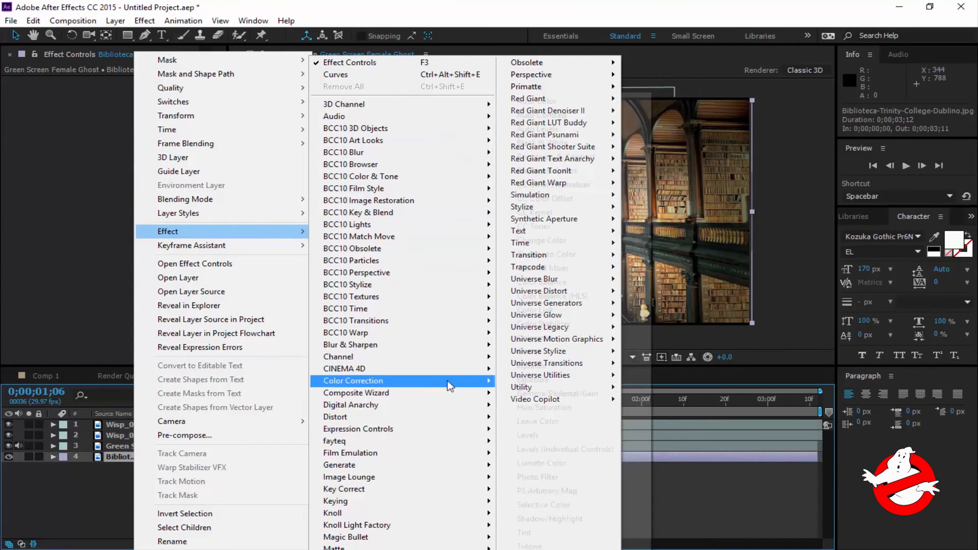
{"action": "mouse_move", "coordinate": [447, 381]}
{"action": "left_click", "coordinate": [557, 351]}
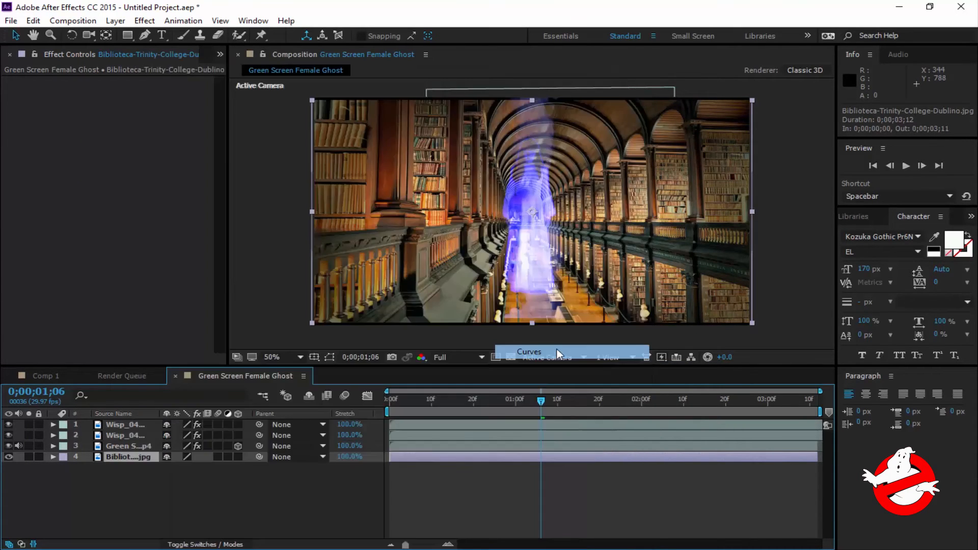
{"action": "left_click_drag", "start_coordinate": [120, 206], "coordinate": [135, 232]}
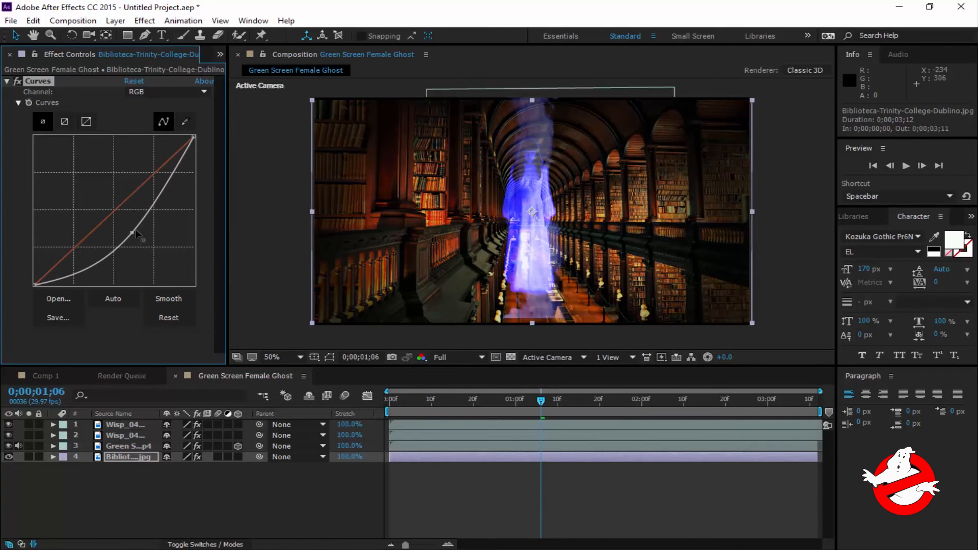
{"action": "left_click_drag", "start_coordinate": [530, 323], "coordinate": [531, 324]}
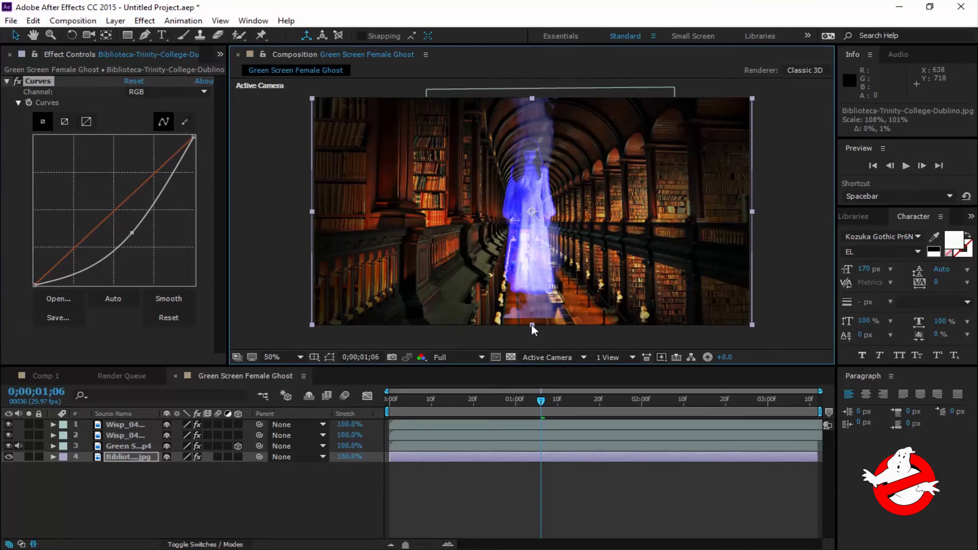
Step: Enlarge the original wisp layer to about 46%, 73% and move it to about 578, 346 over the dress
{"action": "left_click", "coordinate": [120, 434]}
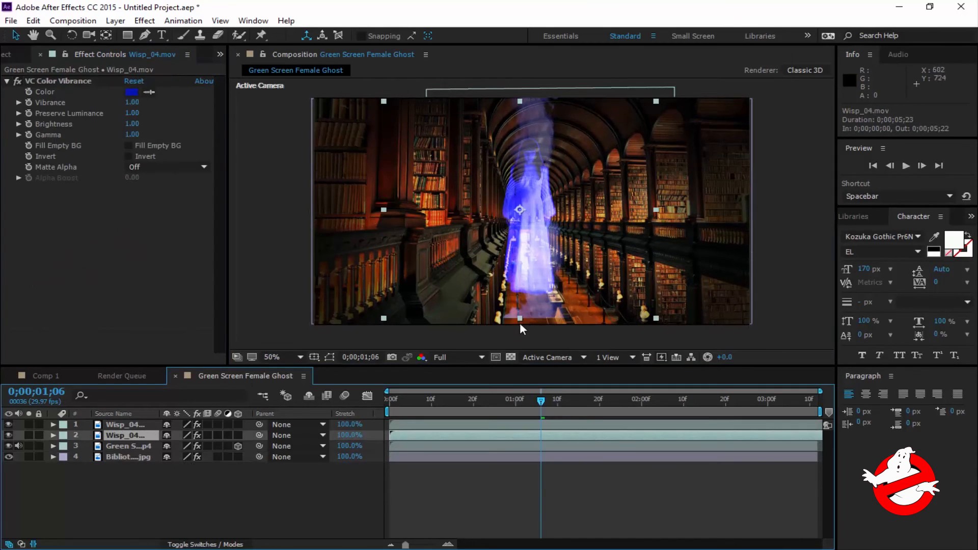
{"action": "left_click_drag", "start_coordinate": [519, 317], "coordinate": [523, 327]}
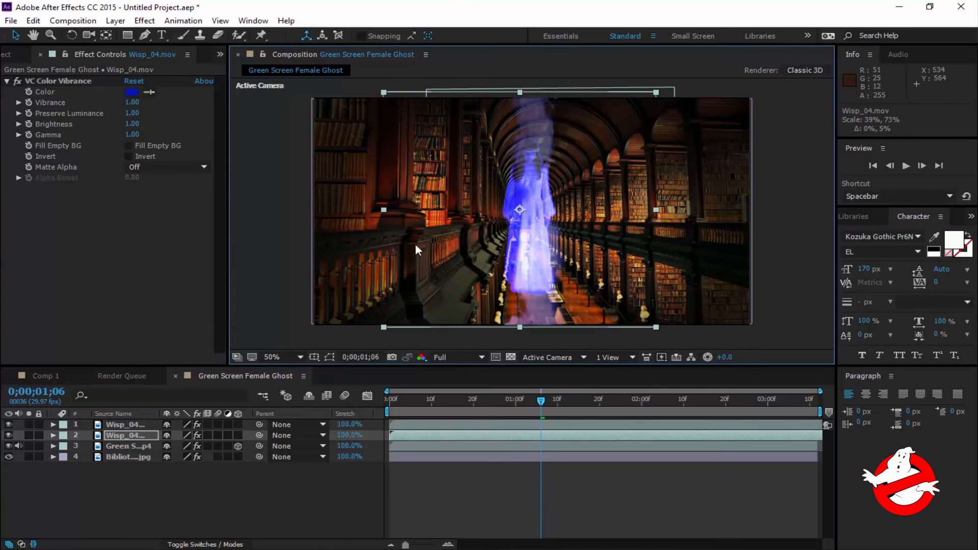
{"action": "left_click_drag", "start_coordinate": [378, 211], "coordinate": [358, 192]}
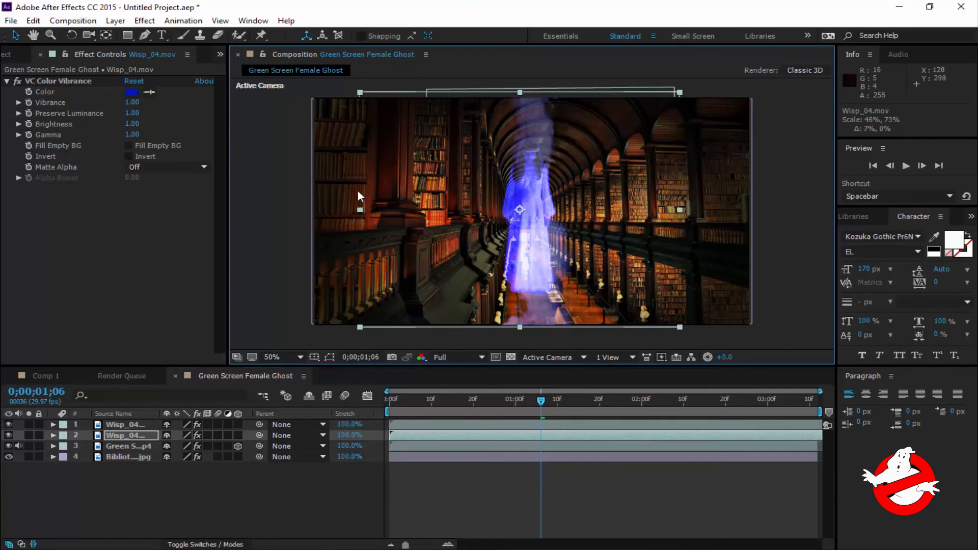
{"action": "left_click_drag", "start_coordinate": [521, 271], "coordinate": [512, 268]}
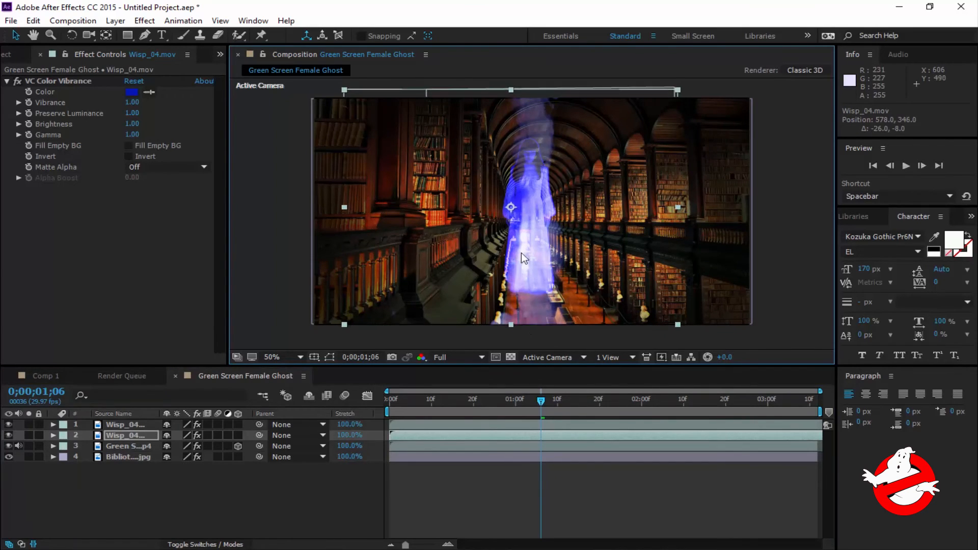
Step: Preview the finished ghost composite from the start of the composition
{"action": "left_click_drag", "start_coordinate": [533, 396], "coordinate": [377, 373]}
{"action": "left_click", "coordinate": [905, 166]}
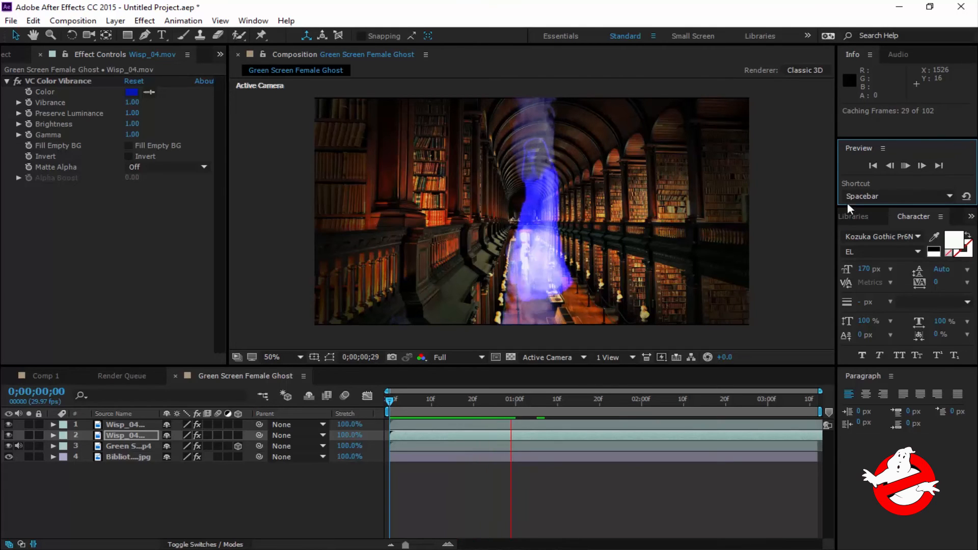
Step: Stop the preview, widen the second wisp layer to about 104%, 73% and move it to about 482, 346
{"action": "left_click", "coordinate": [903, 166]}
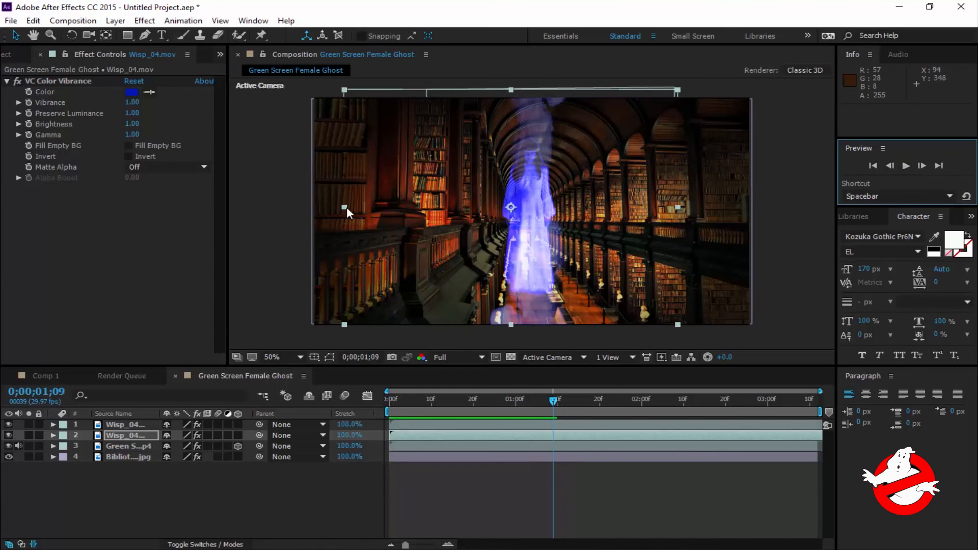
{"action": "left_click_drag", "start_coordinate": [345, 207], "coordinate": [149, 196]}
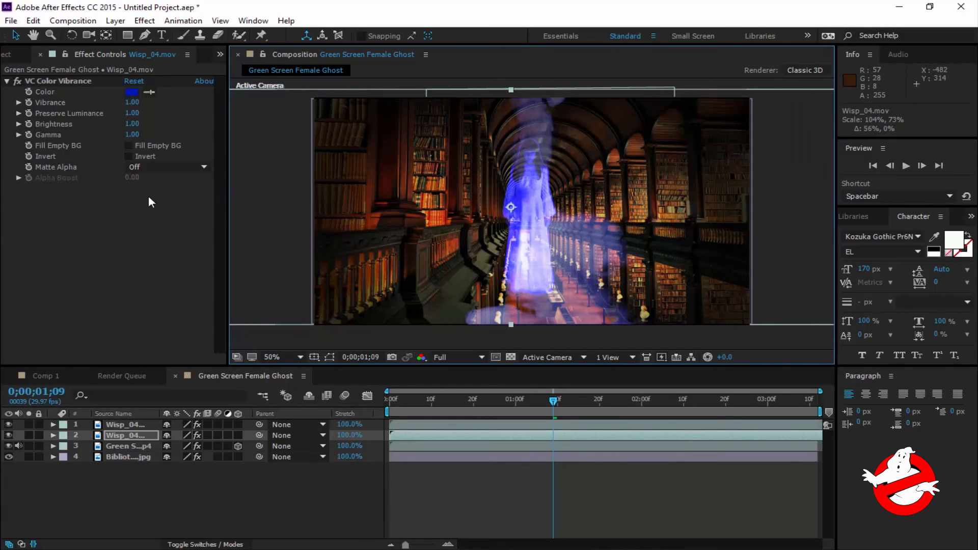
{"action": "left_click_drag", "start_coordinate": [438, 234], "coordinate": [405, 234]}
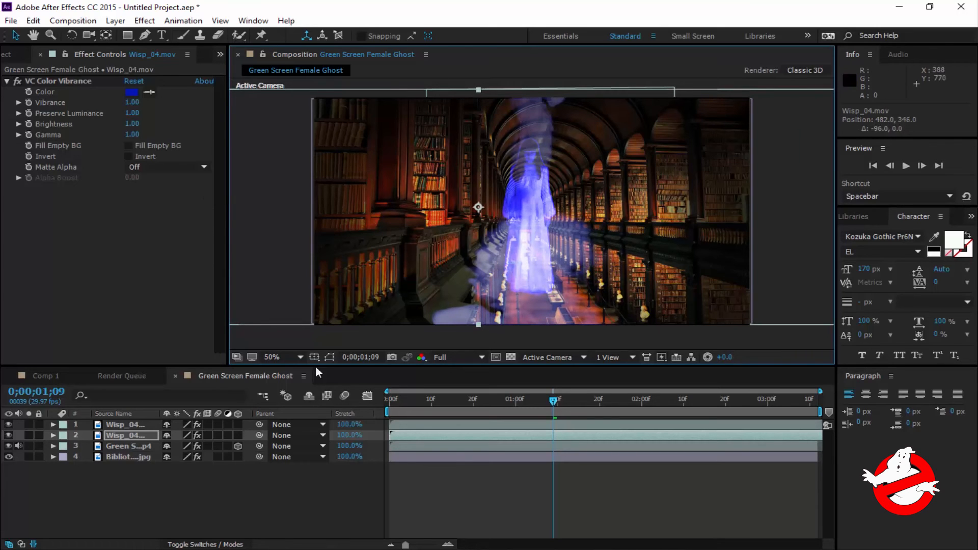
Step: Add the Stylize Glow effect to the Green Screen Female Ghost layer
{"action": "left_click", "coordinate": [114, 448]}
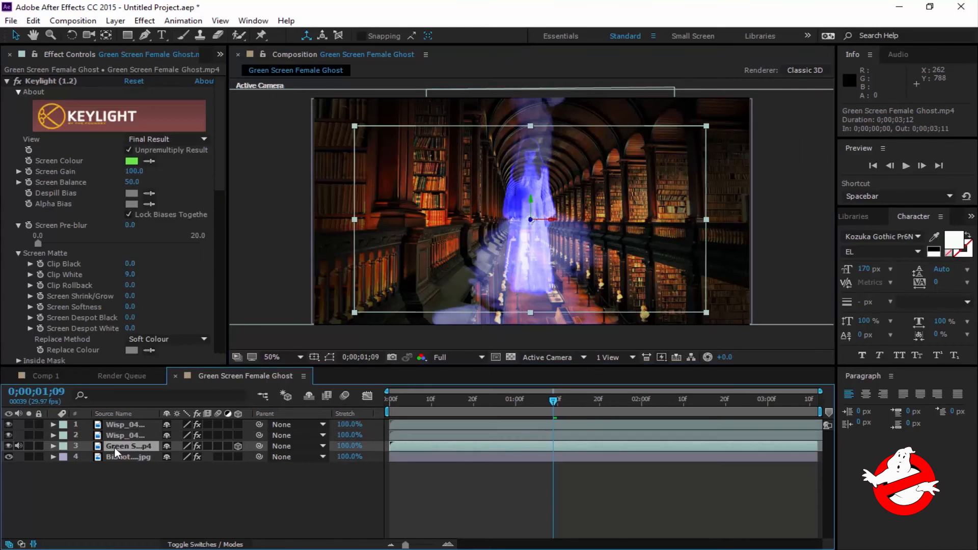
{"action": "right_click", "coordinate": [114, 448]}
{"action": "mouse_move", "coordinate": [227, 234]}
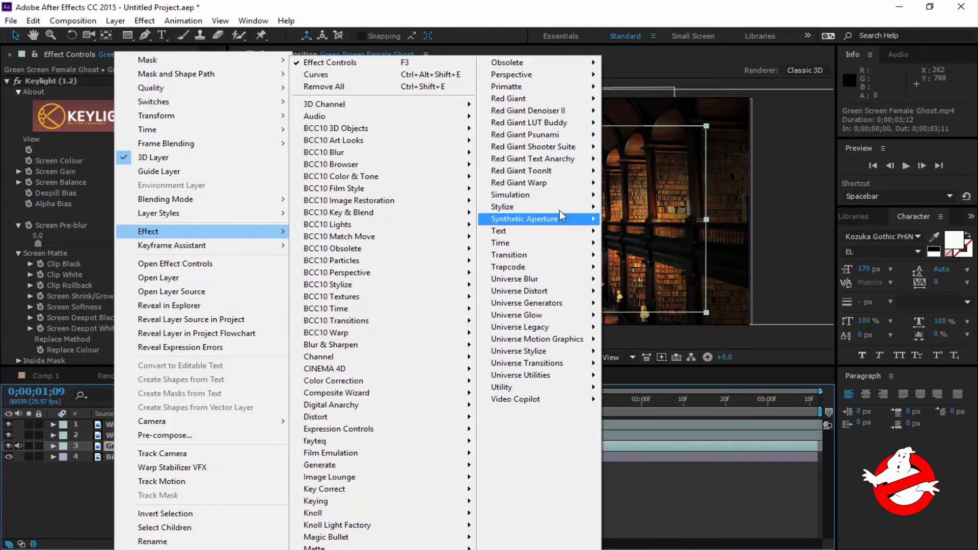
{"action": "mouse_move", "coordinate": [560, 206]}
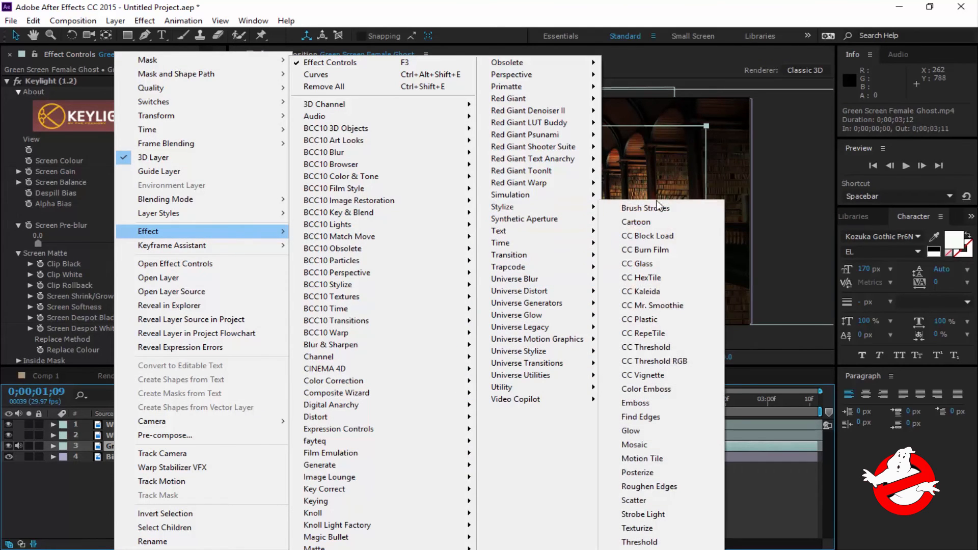
{"action": "left_click", "coordinate": [639, 430]}
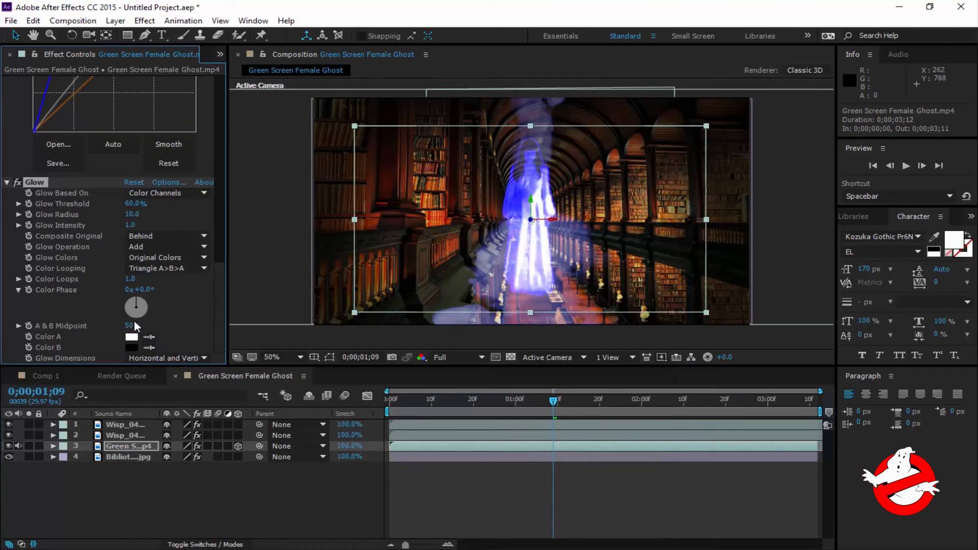
Step: Set the glow's Color A to blue 0012FD and its Color B to violet-blue 2407FD
{"action": "left_click", "coordinate": [131, 336]}
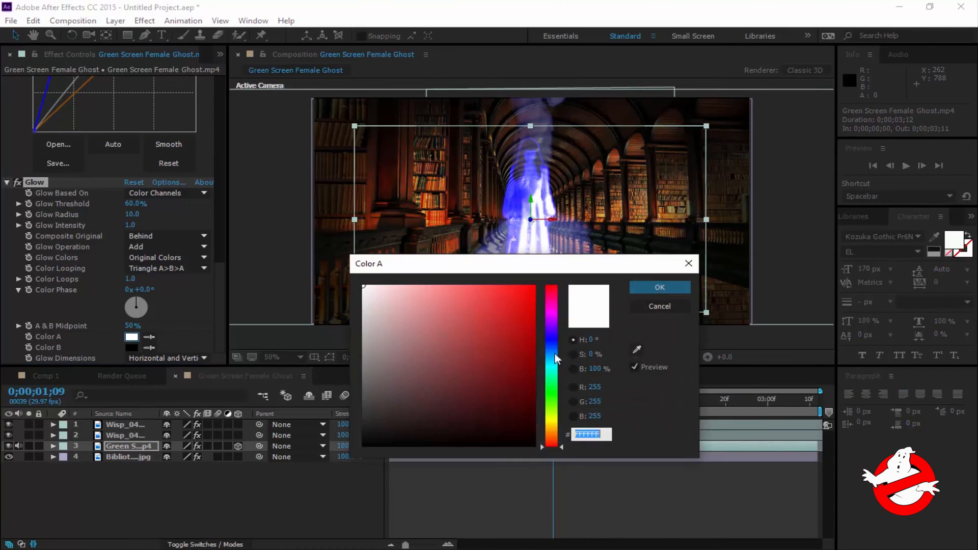
{"action": "left_click", "coordinate": [551, 342]}
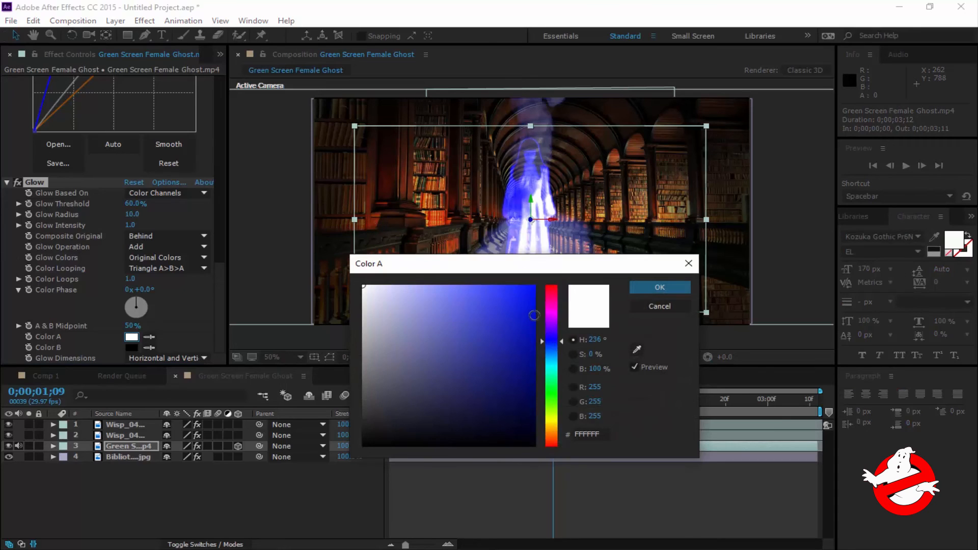
{"action": "left_click_drag", "start_coordinate": [534, 315], "coordinate": [538, 286]}
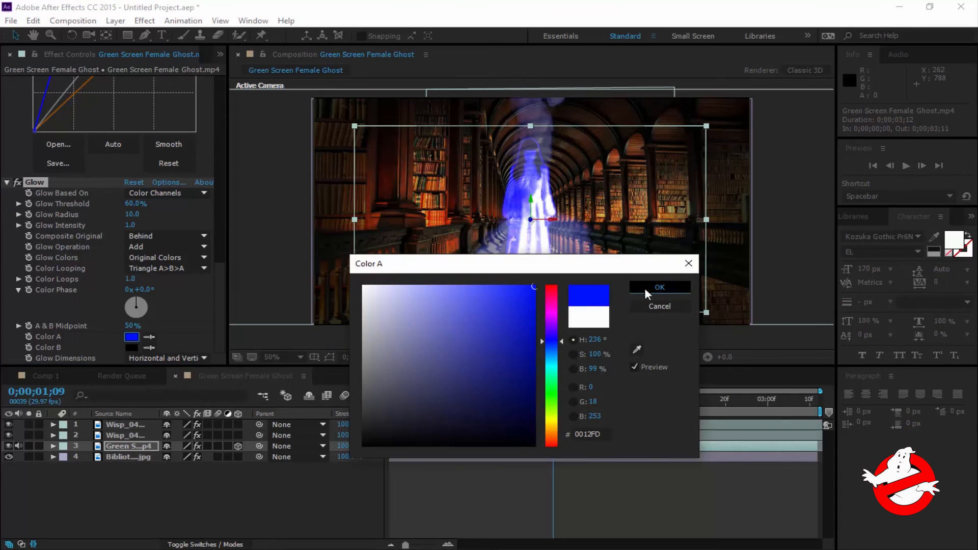
{"action": "left_click", "coordinate": [657, 289]}
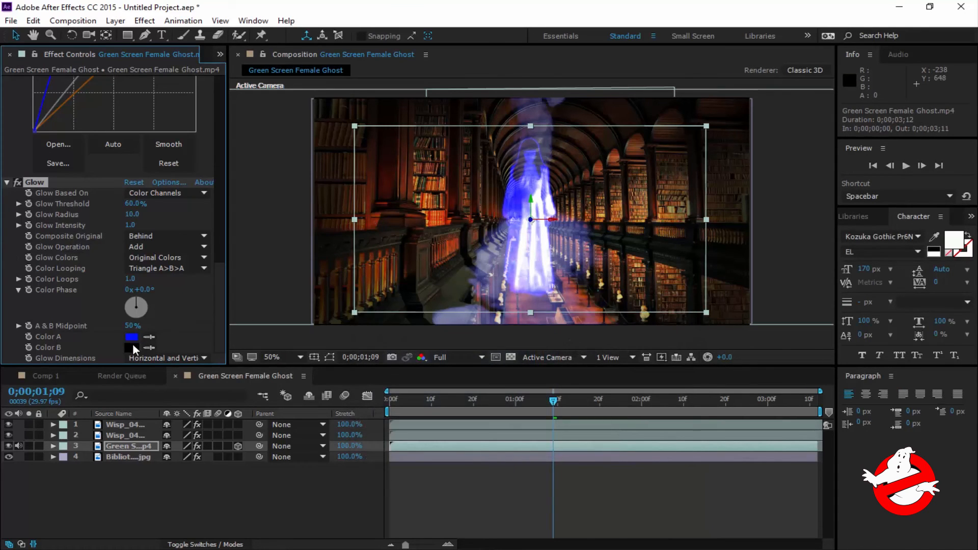
{"action": "left_click", "coordinate": [132, 347]}
{"action": "left_click", "coordinate": [553, 336]}
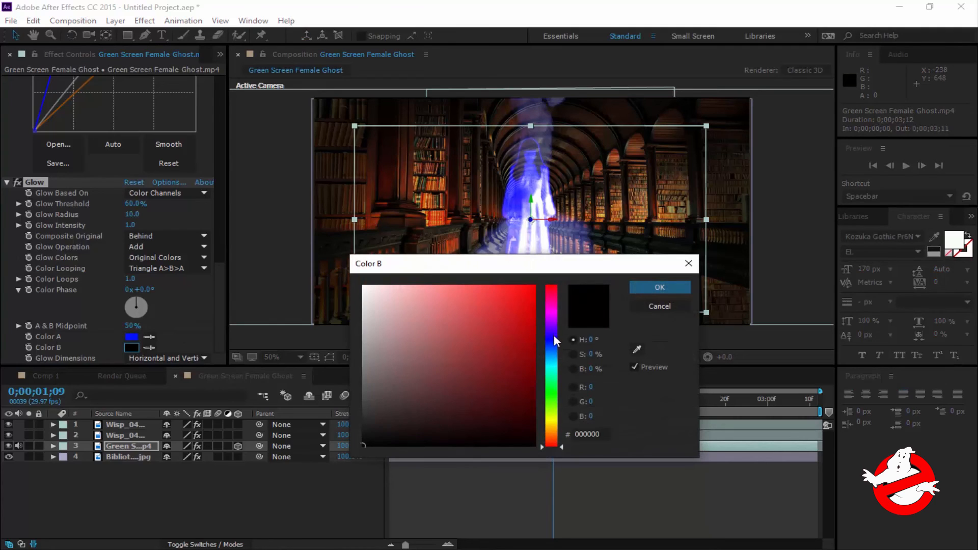
{"action": "left_click", "coordinate": [530, 289]}
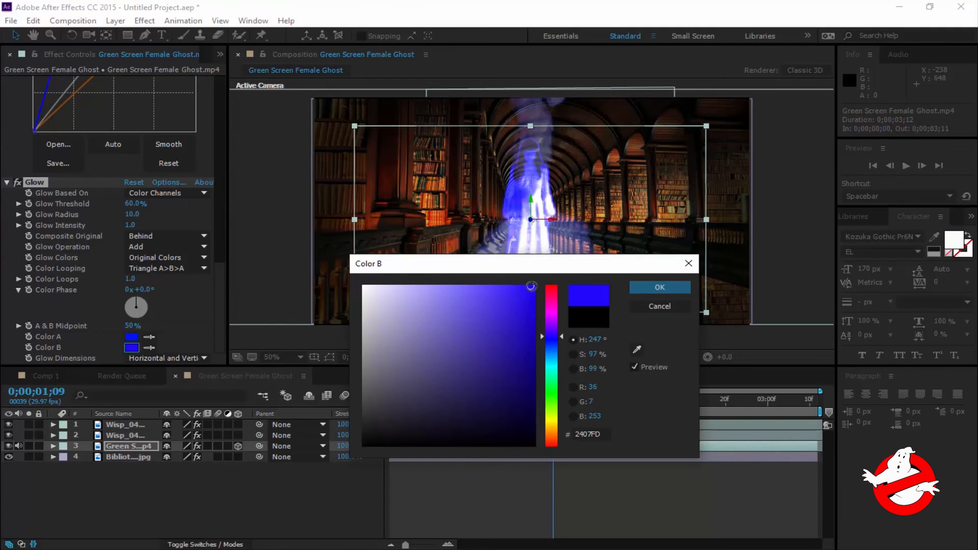
{"action": "left_click", "coordinate": [645, 288]}
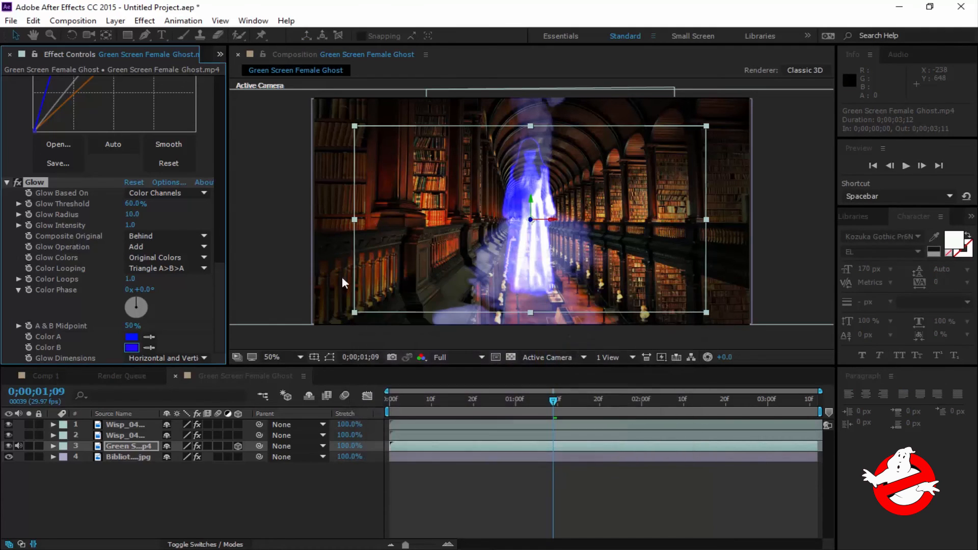
Step: Set the glow's dimensions to Horizontal and composite the original On Top
{"action": "left_click", "coordinate": [195, 356]}
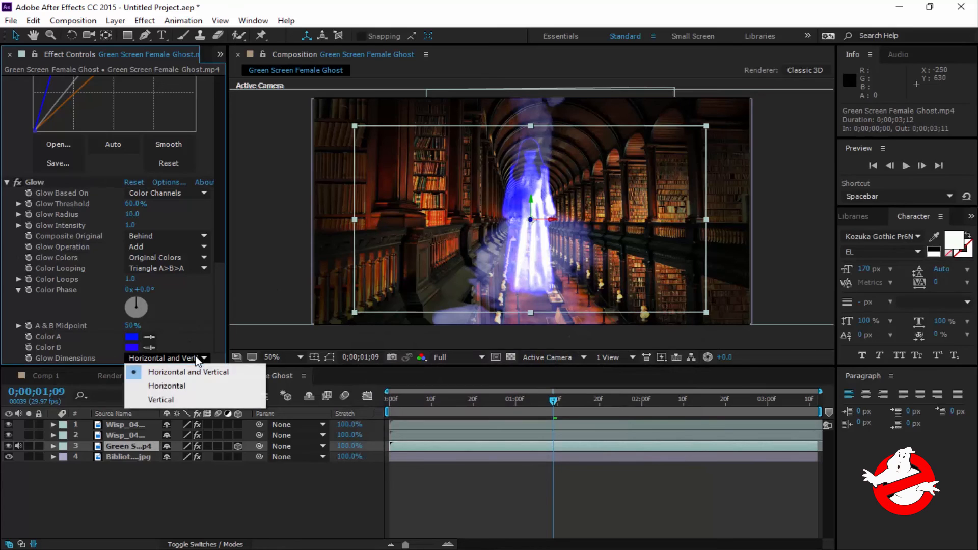
{"action": "left_click", "coordinate": [180, 385]}
{"action": "scroll", "coordinate": [218, 298], "scroll_direction": "up", "scroll_amount": 2}
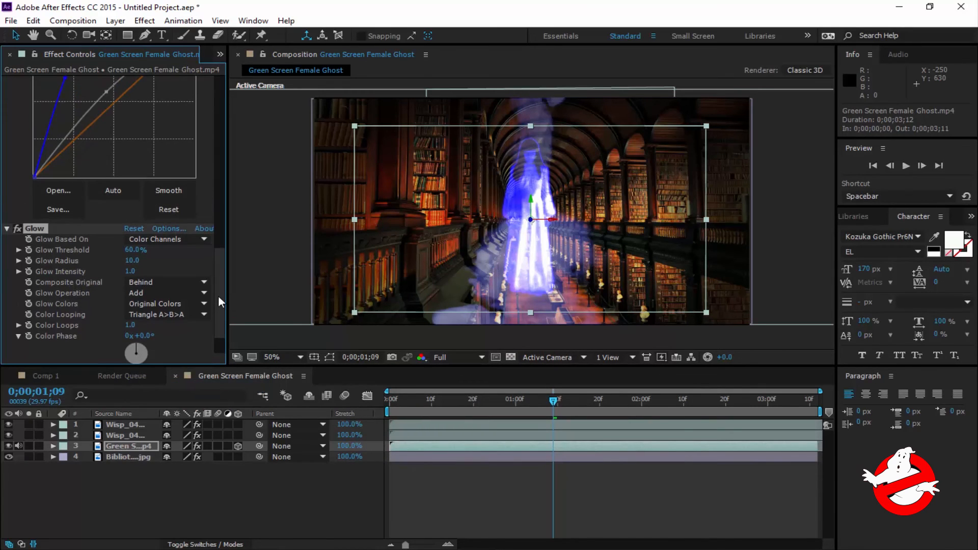
{"action": "left_click", "coordinate": [193, 283]}
{"action": "left_click", "coordinate": [190, 295]}
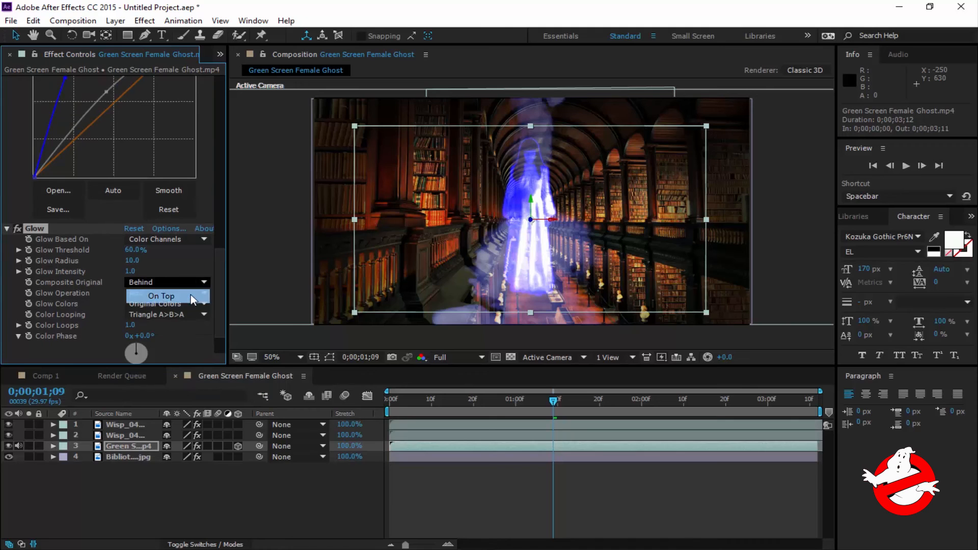
Step: Set the glow's operation to Screen, colors to A & B Colors, threshold to 73.3%, radius to 58 and intensity to 2.2
{"action": "left_click", "coordinate": [186, 294]}
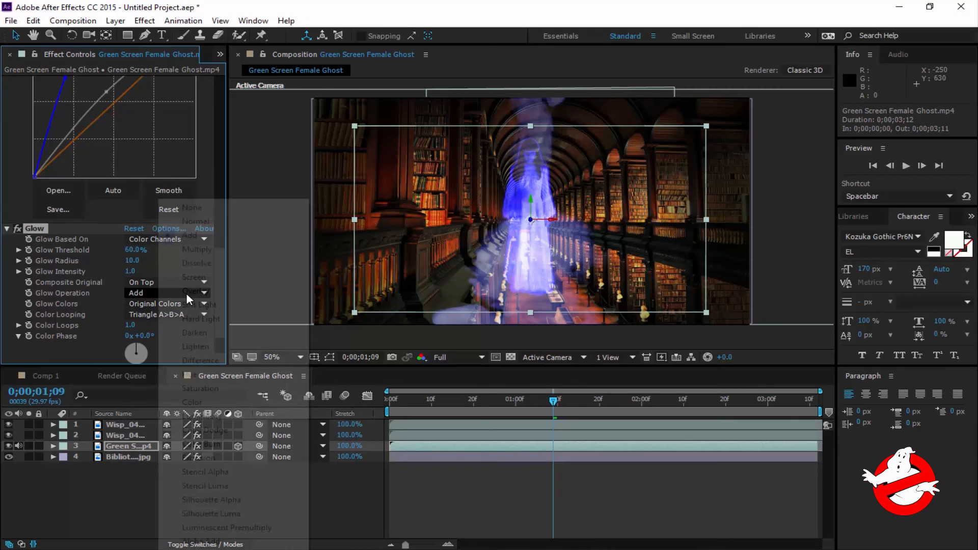
{"action": "left_click", "coordinate": [193, 278]}
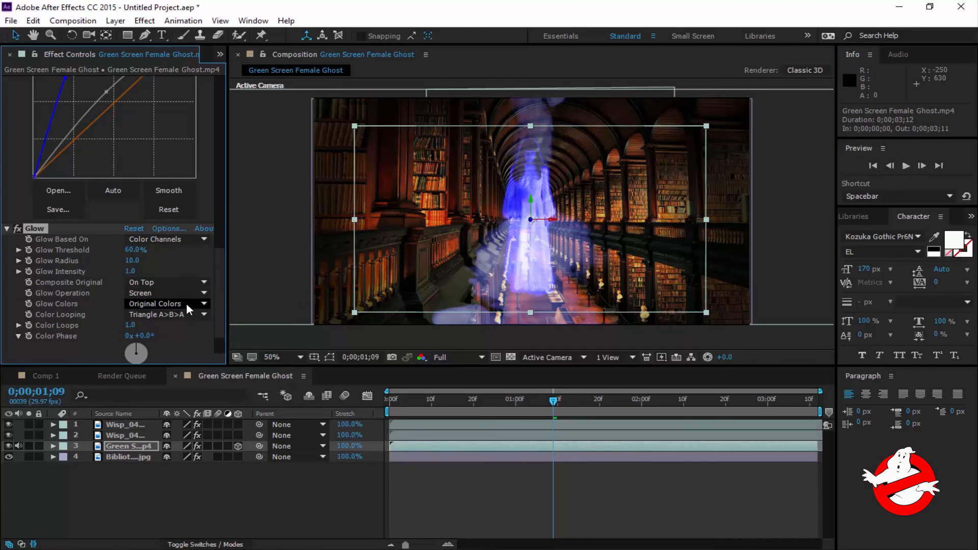
{"action": "left_click", "coordinate": [186, 304]}
{"action": "left_click", "coordinate": [184, 332]}
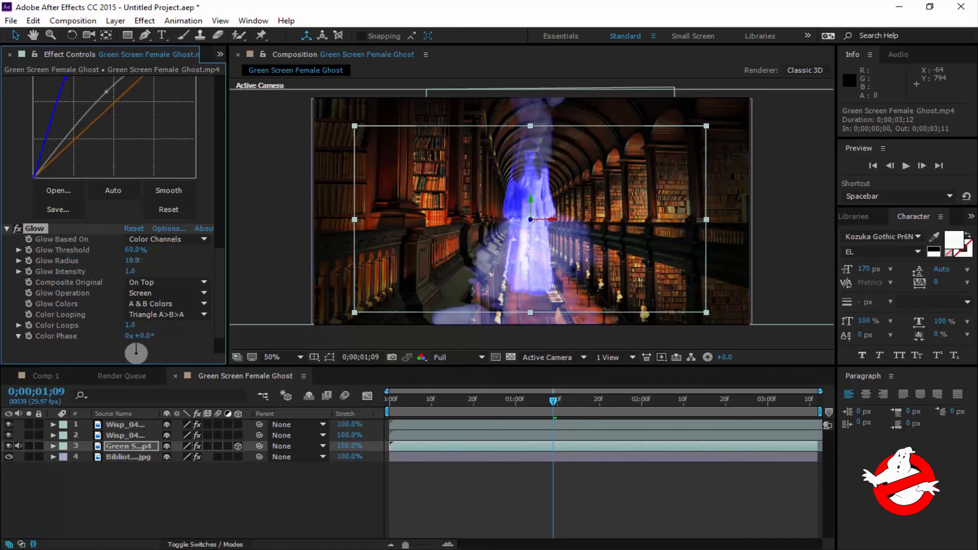
{"action": "left_click_drag", "start_coordinate": [134, 261], "coordinate": [162, 249]}
Step: Preview the glowing ghost composite from the start of the composition
{"action": "left_click", "coordinate": [389, 398]}
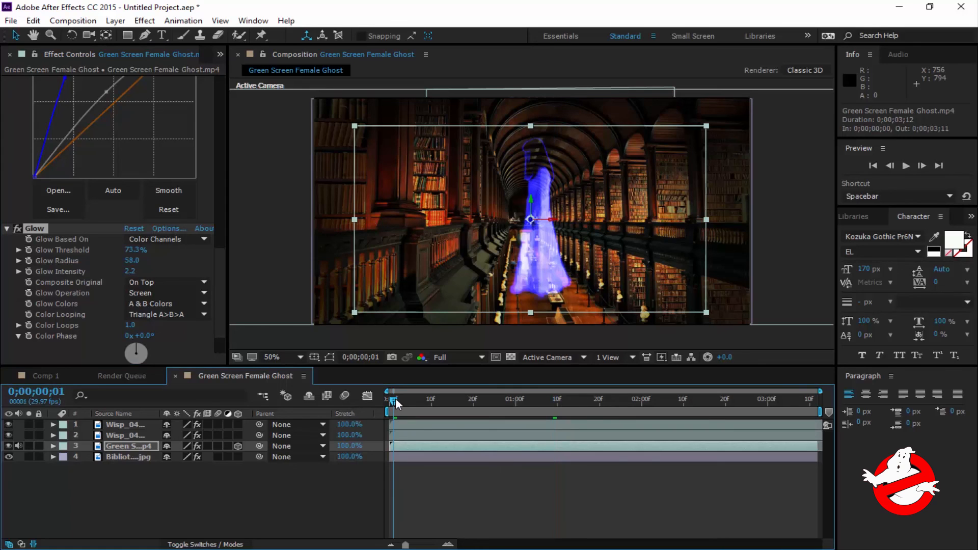
{"action": "left_click", "coordinate": [905, 166]}
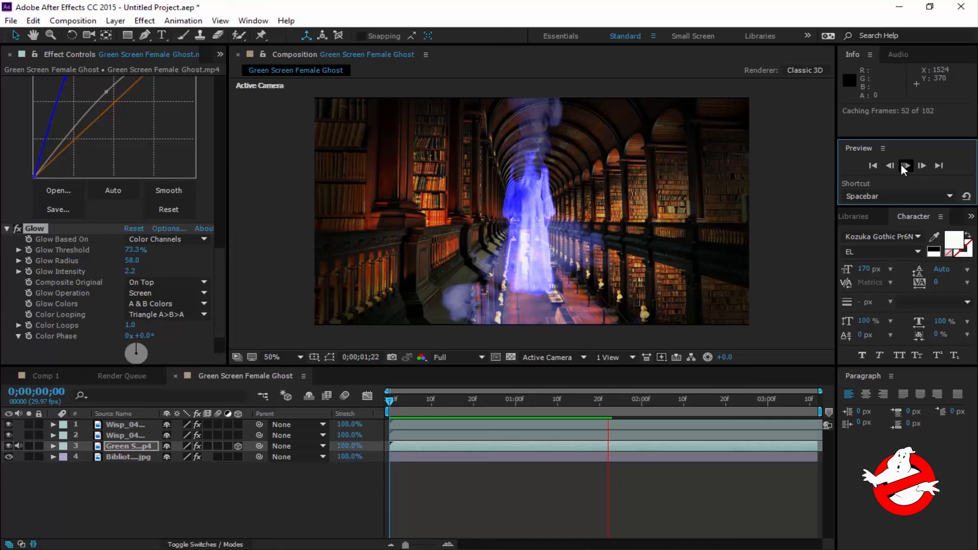
{"action": "left_click", "coordinate": [902, 164]}
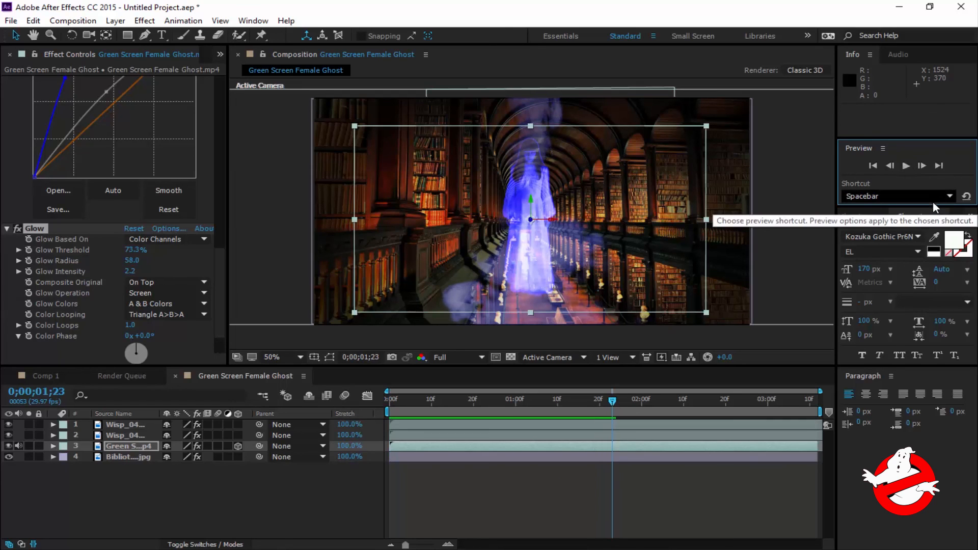
Step: Shrink and narrow the topmost wisp layer and move it down to about 688, 586 near the hem of the ghost's dress
{"action": "left_click", "coordinate": [517, 116]}
{"action": "left_click_drag", "start_coordinate": [531, 127], "coordinate": [532, 118]}
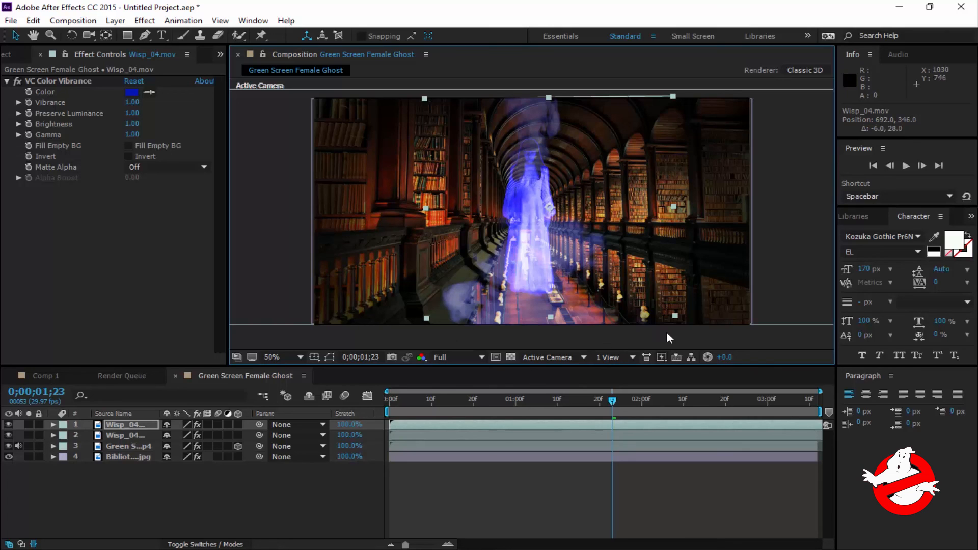
{"action": "left_click_drag", "start_coordinate": [675, 319], "coordinate": [577, 300]}
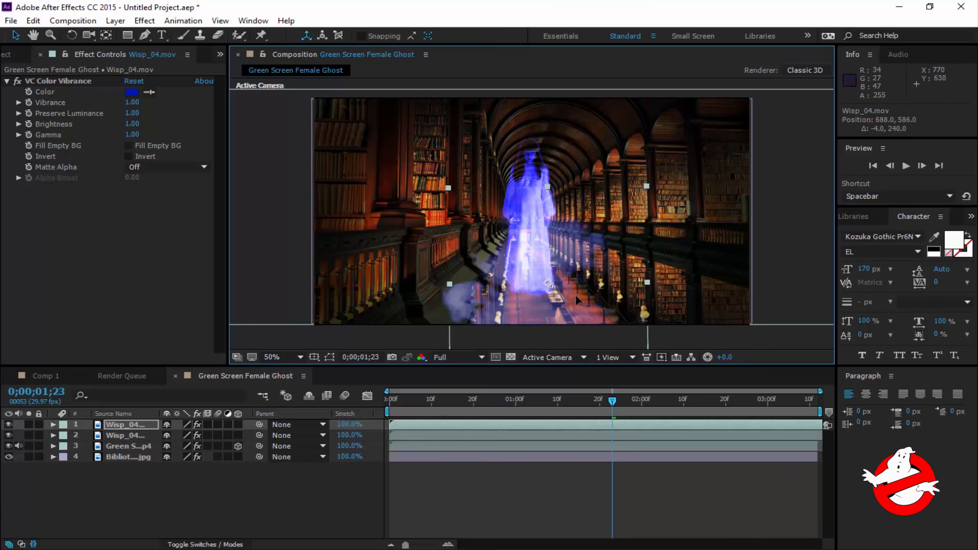
{"action": "left_click_drag", "start_coordinate": [648, 184], "coordinate": [593, 187]}
{"action": "left_click_drag", "start_coordinate": [530, 225], "coordinate": [522, 206]}
{"action": "left_click", "coordinate": [297, 337]}
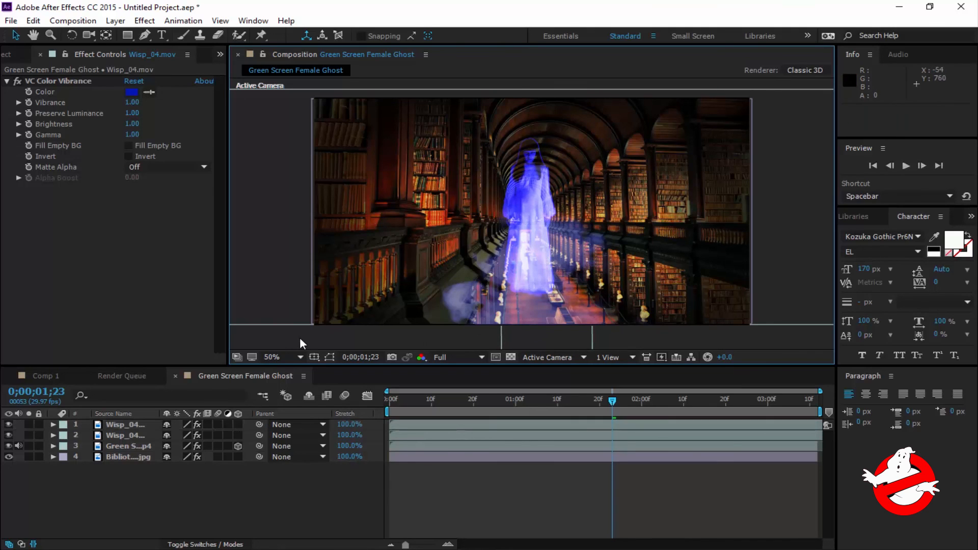